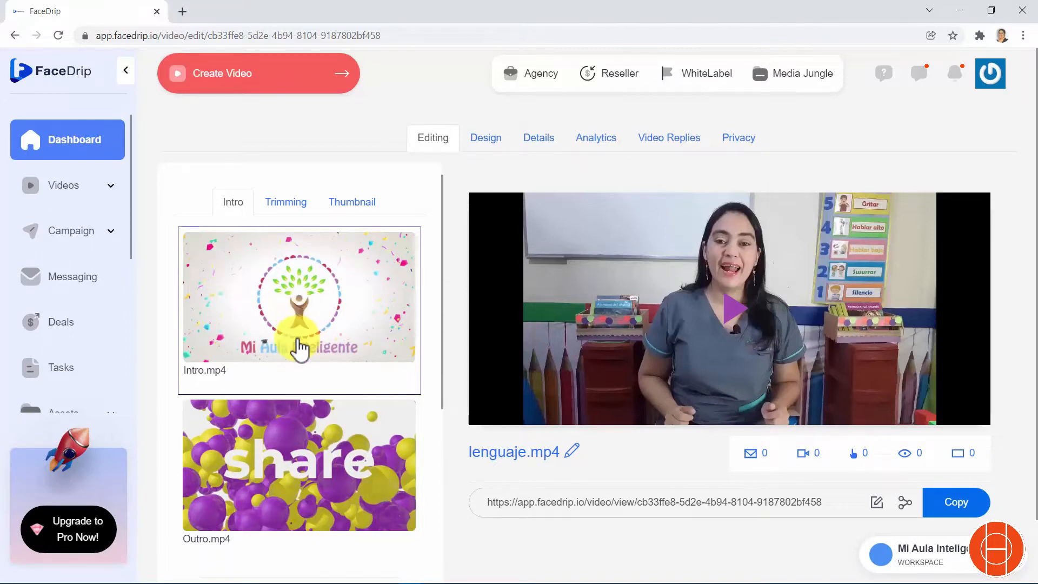
- Add Intro.mp4 as the intro of lenguaje.mp4, update the video, and play back its beginning
scroll(298, 349, down, 5)
click(276, 351)
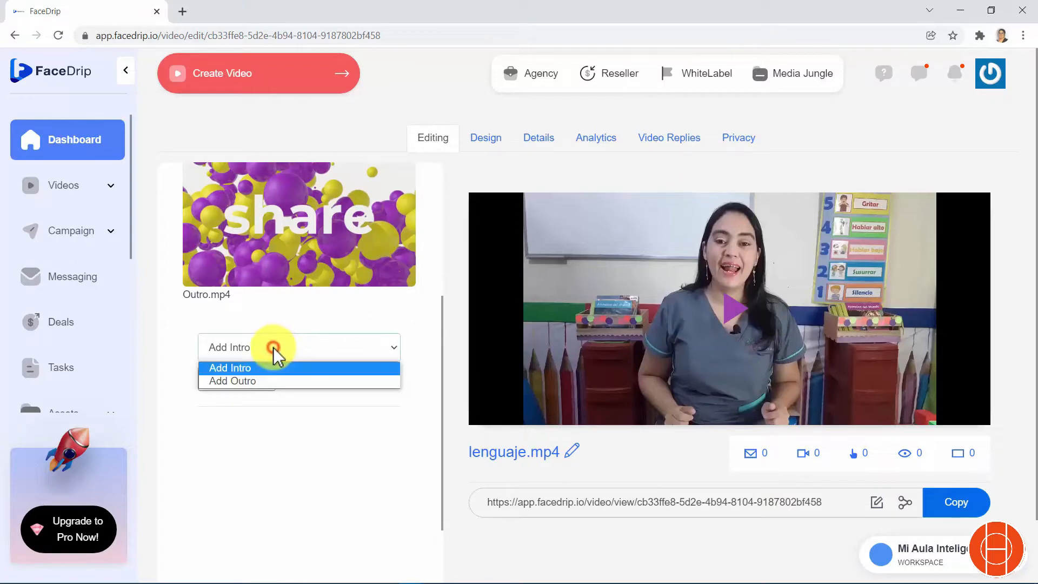
click(274, 350)
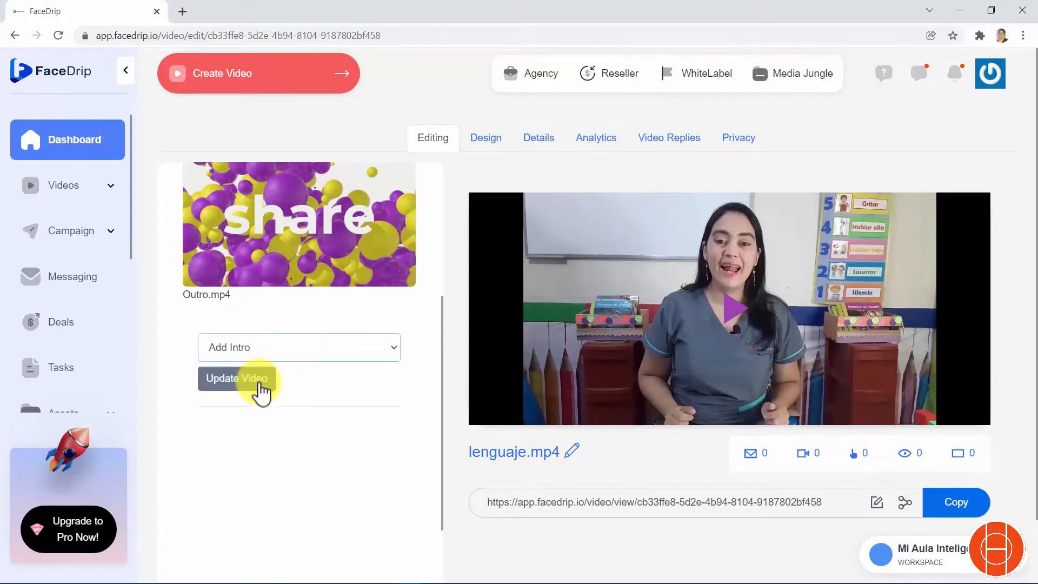
click(260, 388)
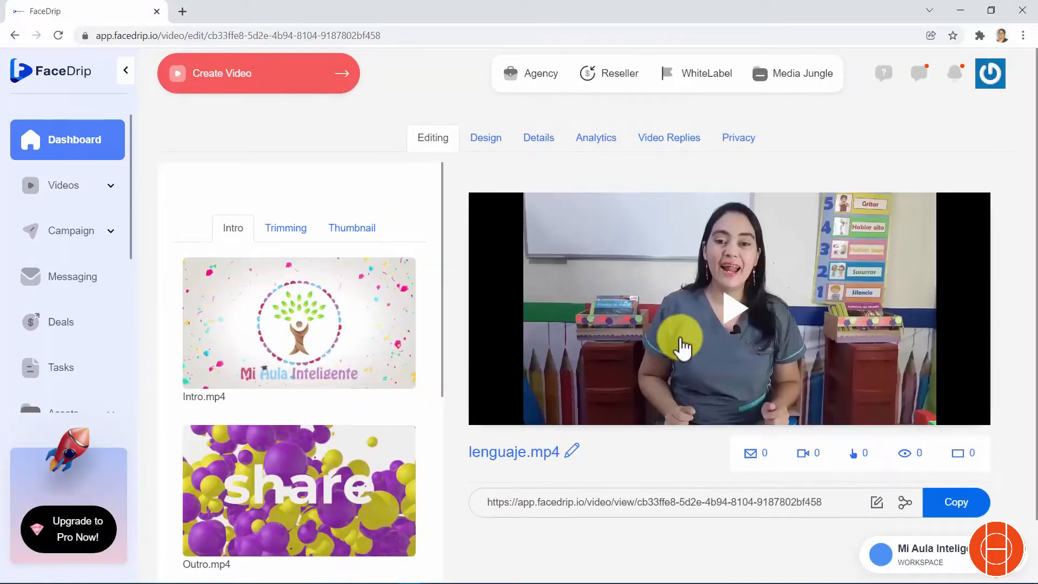
click(731, 312)
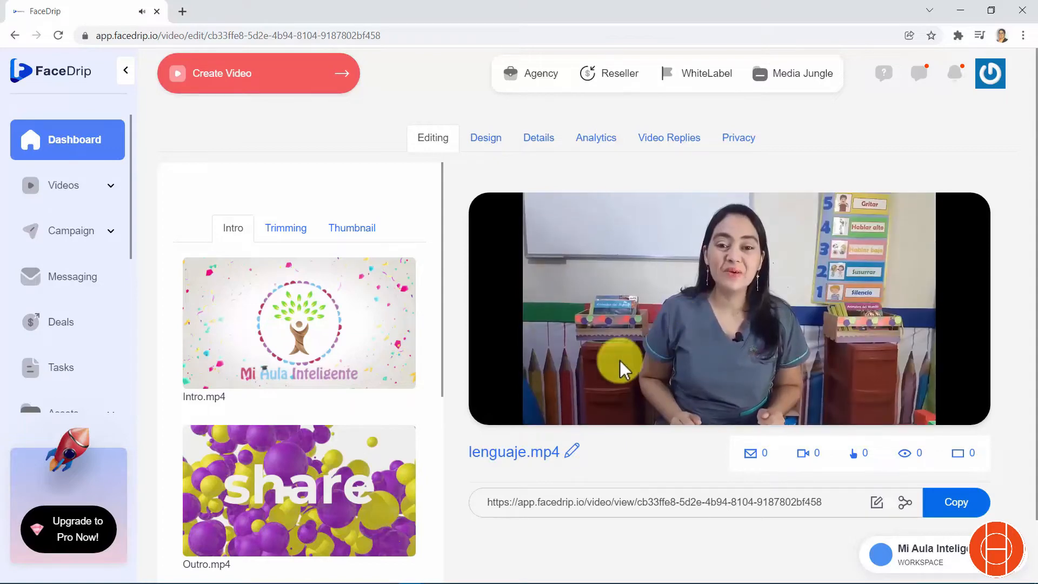
click(491, 415)
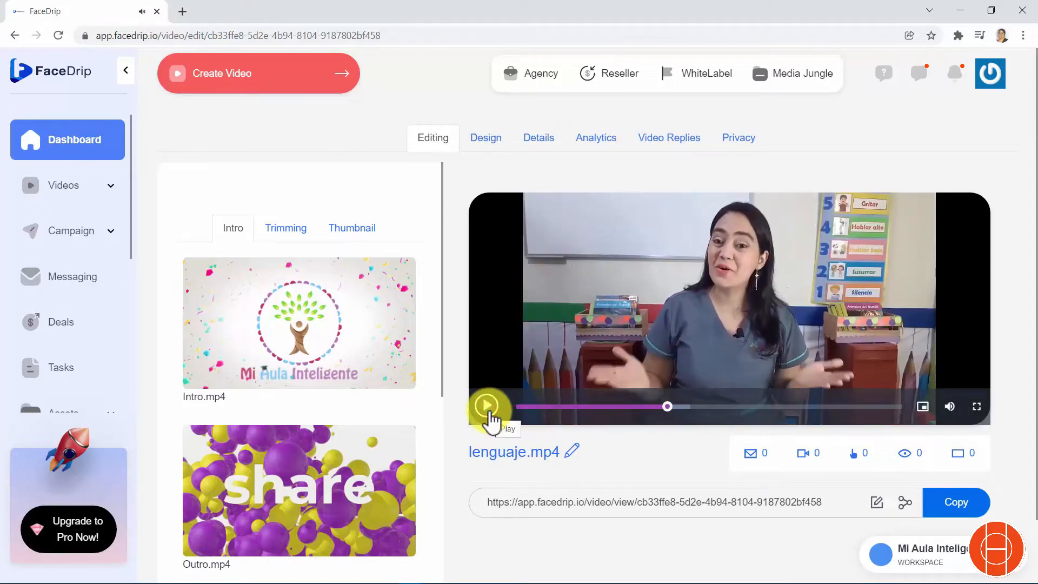
- Add Outro.mp4 as the outro of lenguaje.mp4 and update the video
scroll(286, 435, down, 1)
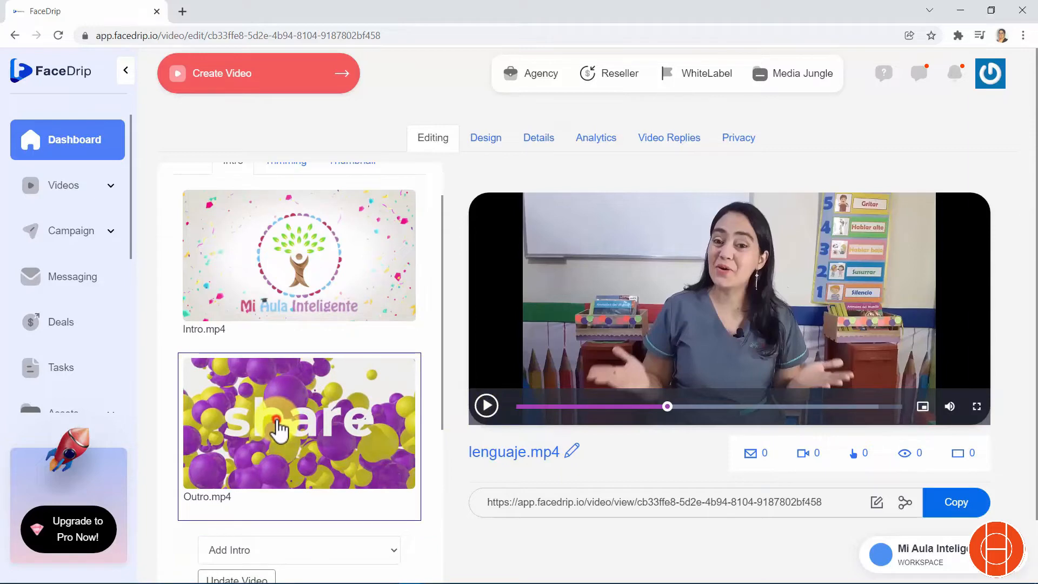
scroll(278, 430, down, 3)
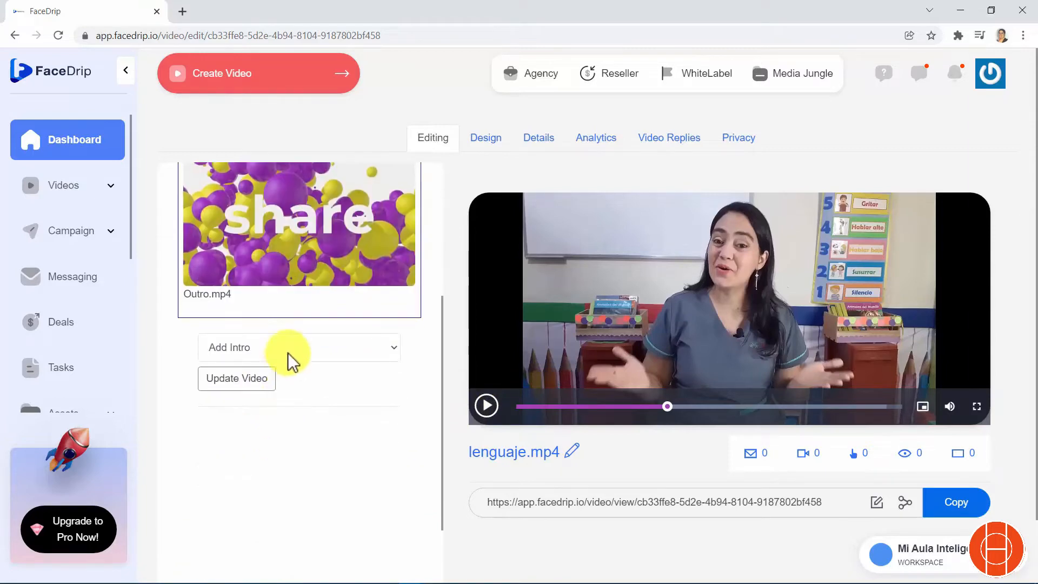
click(284, 352)
click(264, 382)
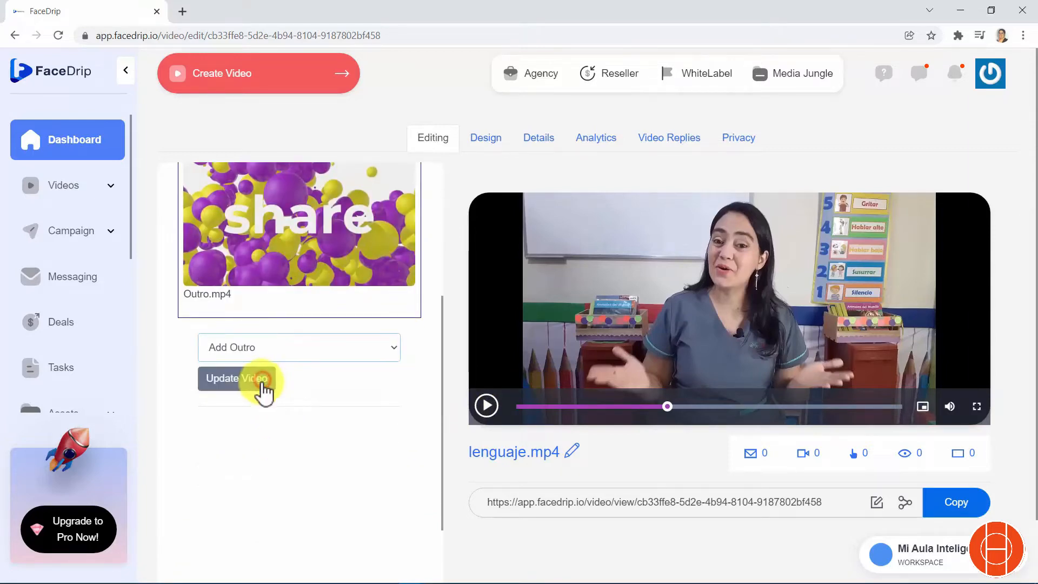
click(254, 382)
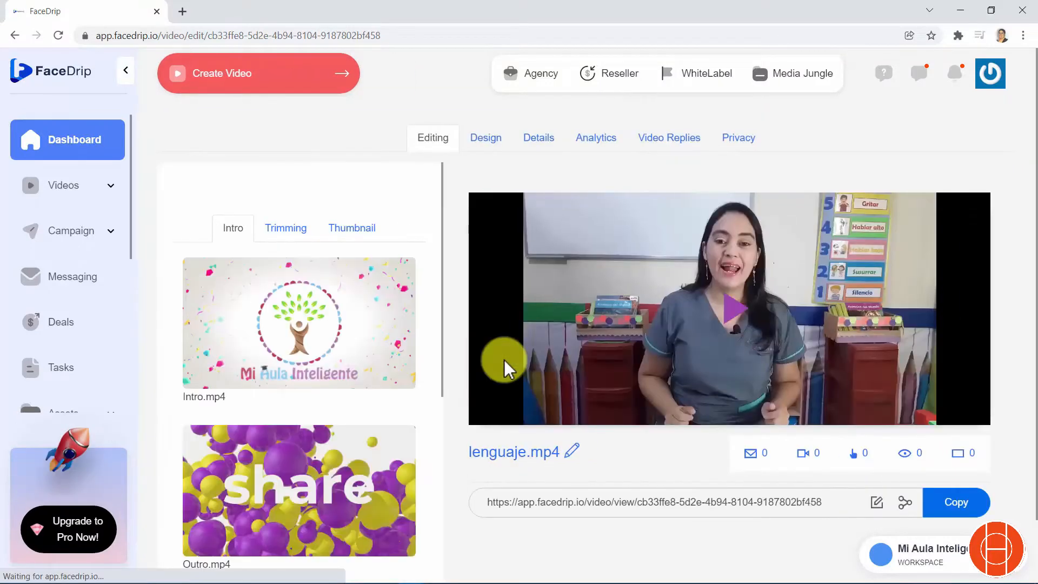
- Play the updated video and skip ahead towards its end to check the intro and outro
click(731, 309)
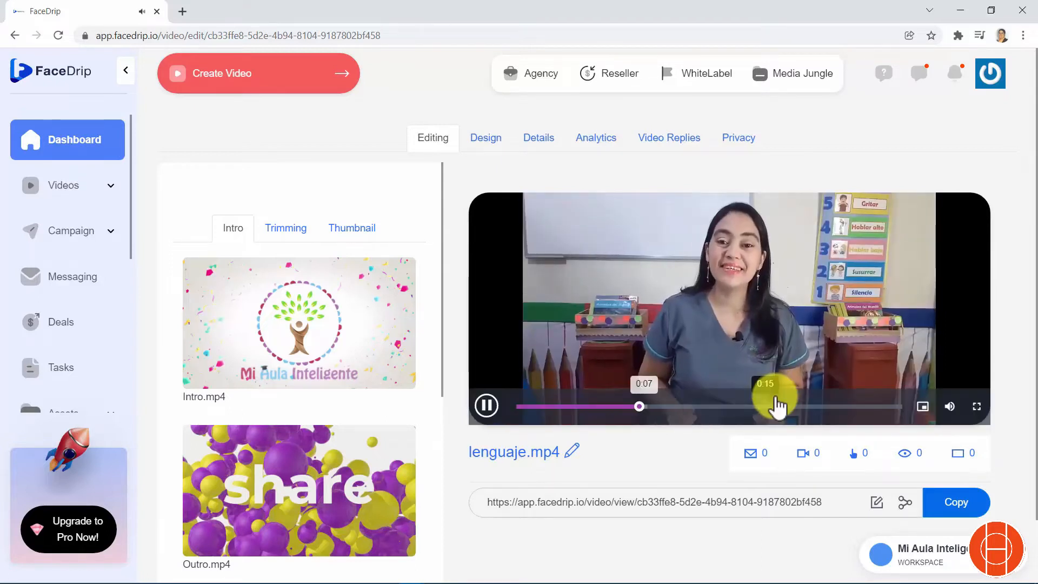
click(811, 407)
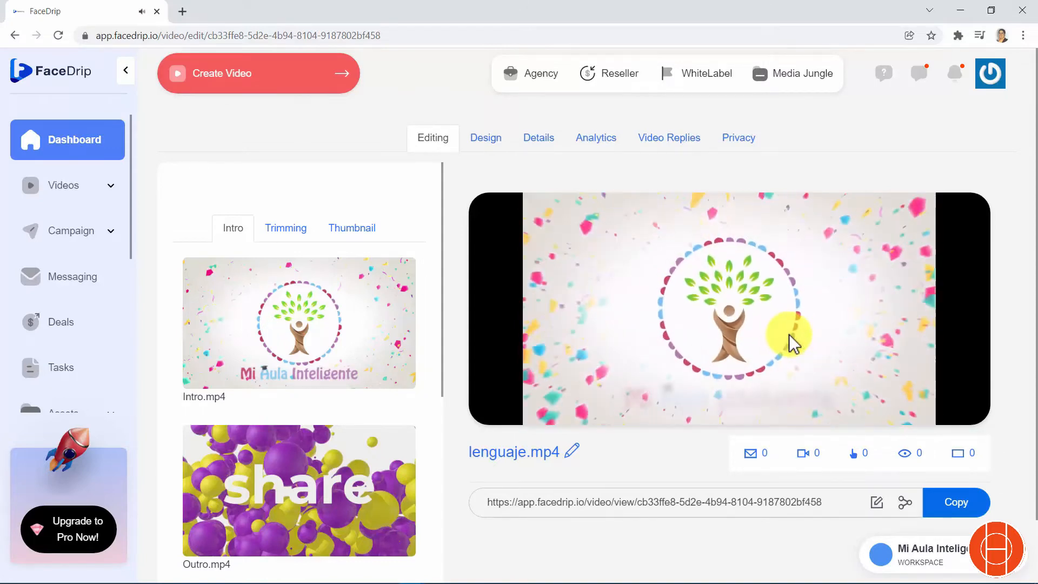
mouse_move(488, 407)
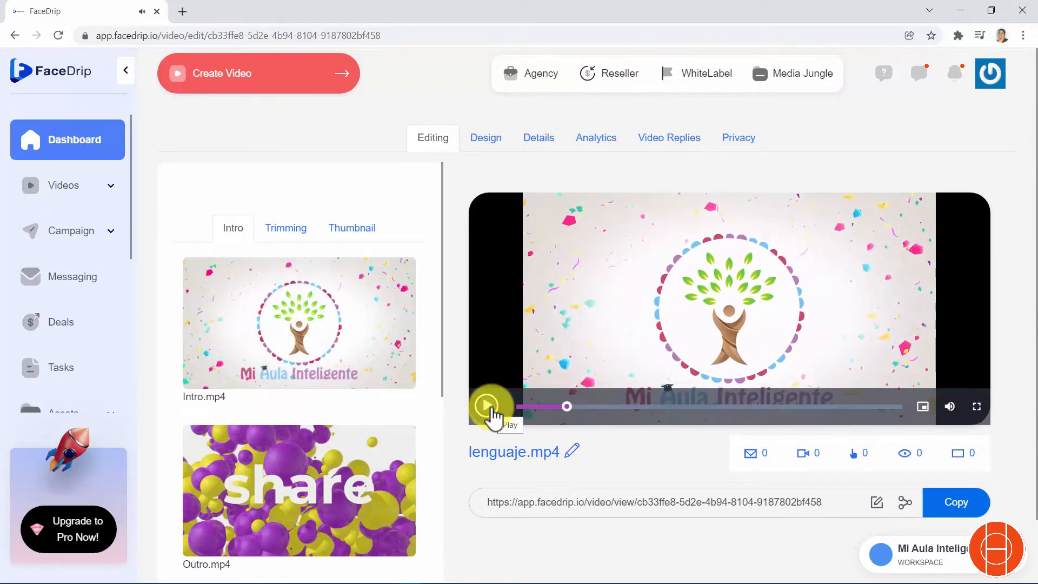
- Delete the existing thumbnail of the video
click(289, 229)
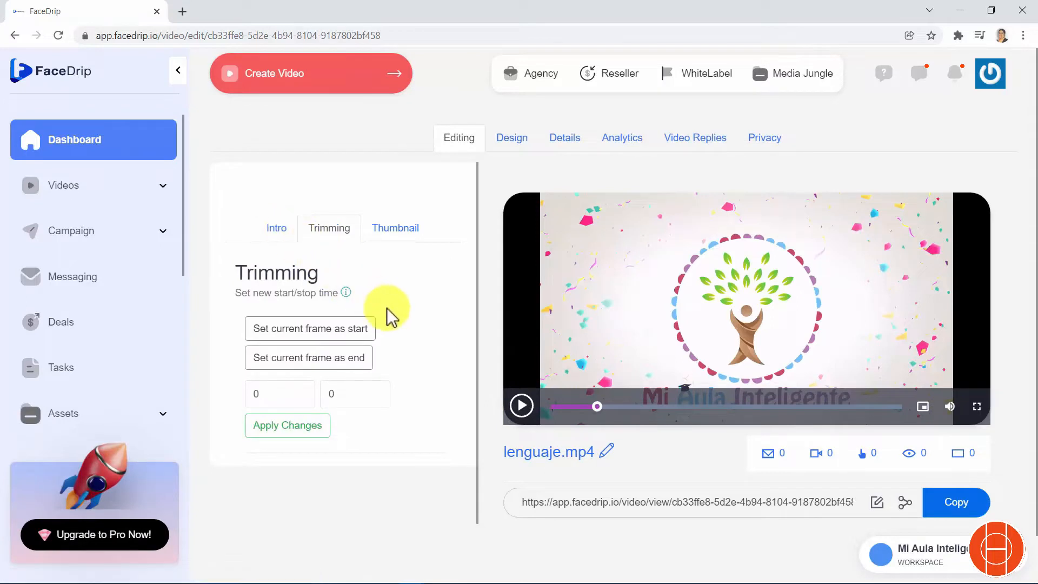
click(403, 228)
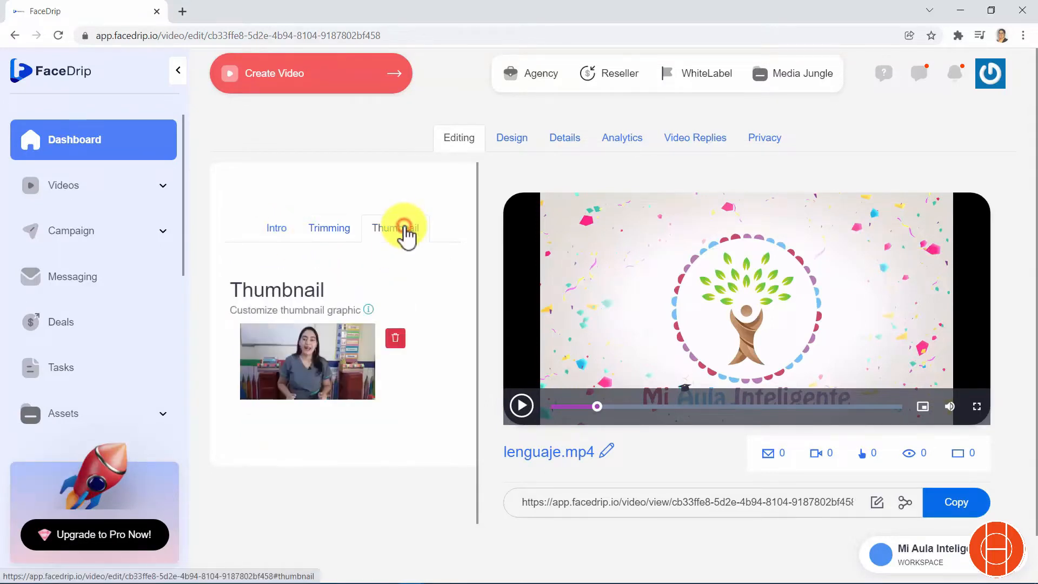
click(393, 341)
- Set the video frame at 0:06, showing the teacher, as the new thumbnail
click(627, 393)
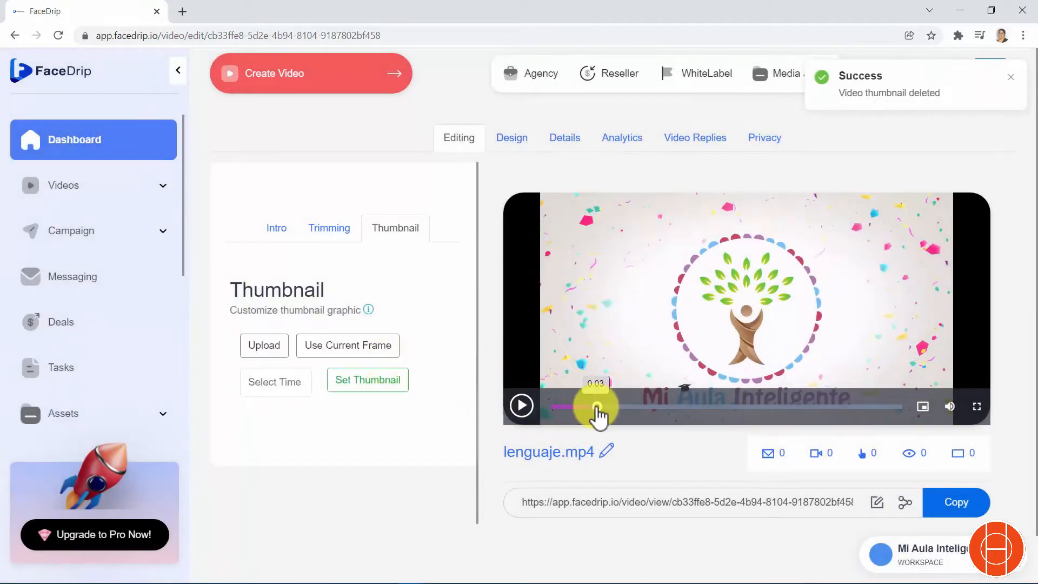
drag(598, 412, 654, 415)
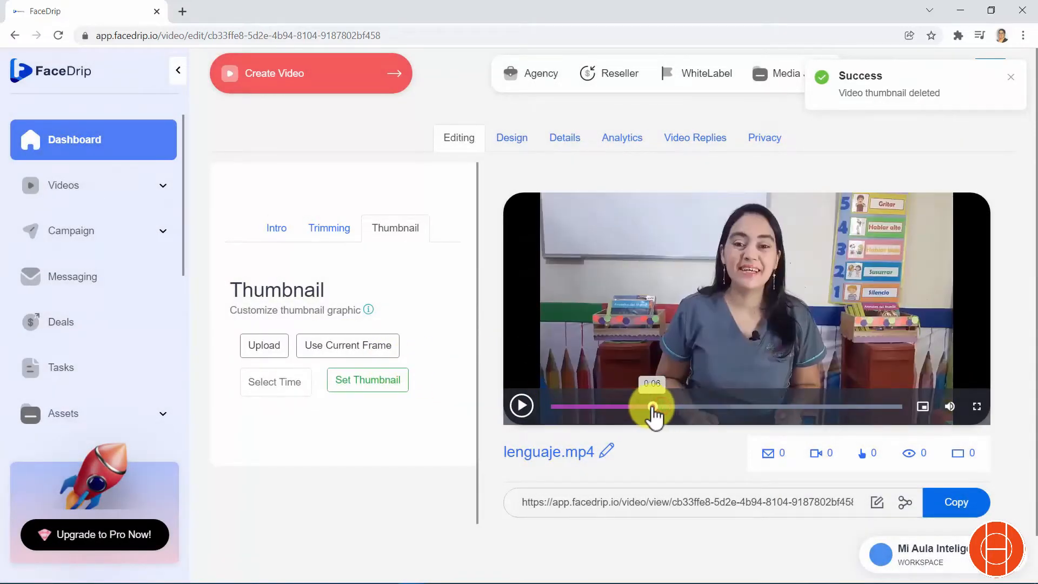
click(344, 351)
click(365, 382)
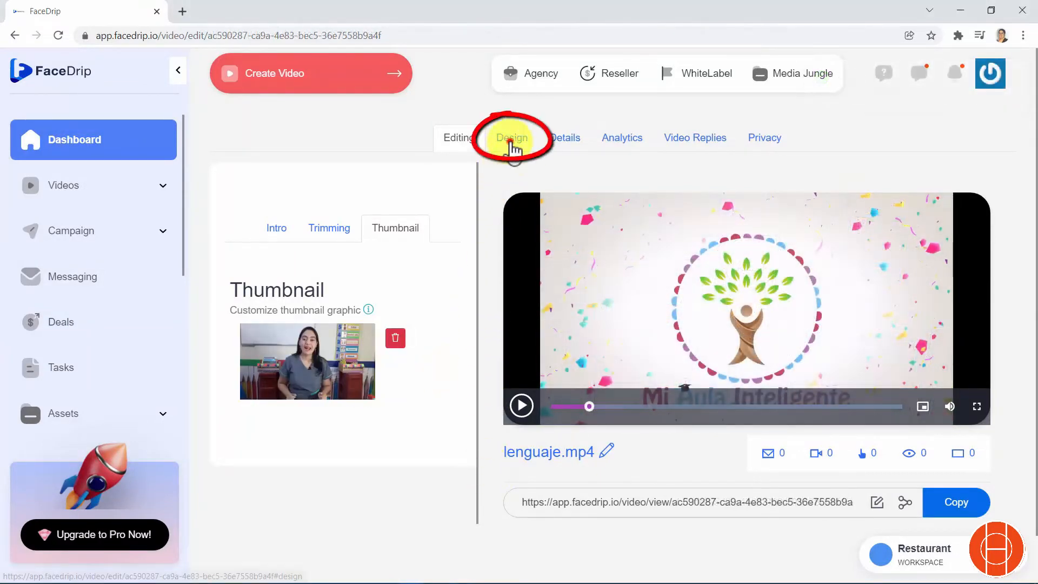
- In the player design settings, display the company logo on the video player at Top Right
click(510, 143)
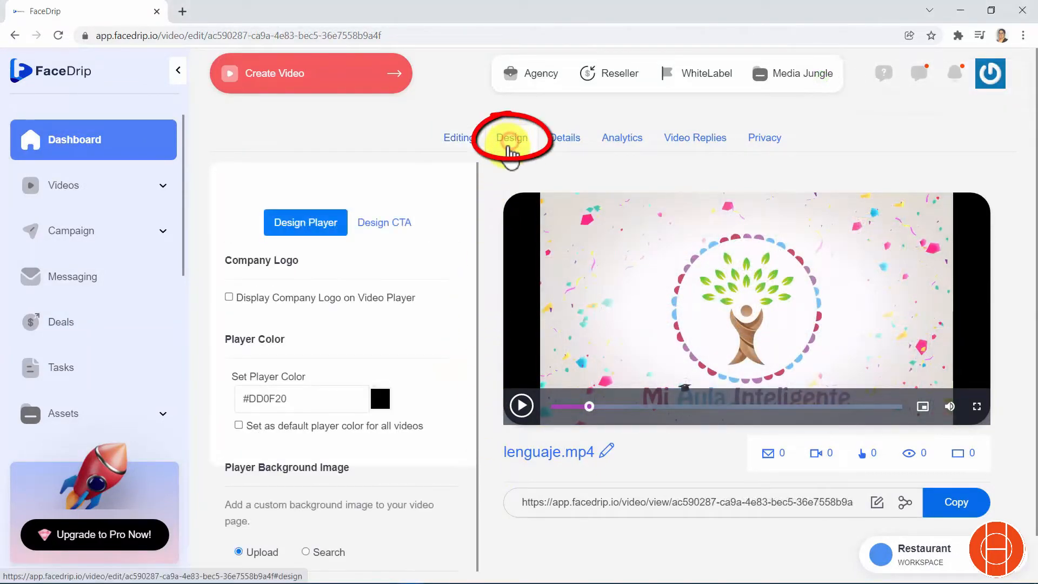
click(397, 225)
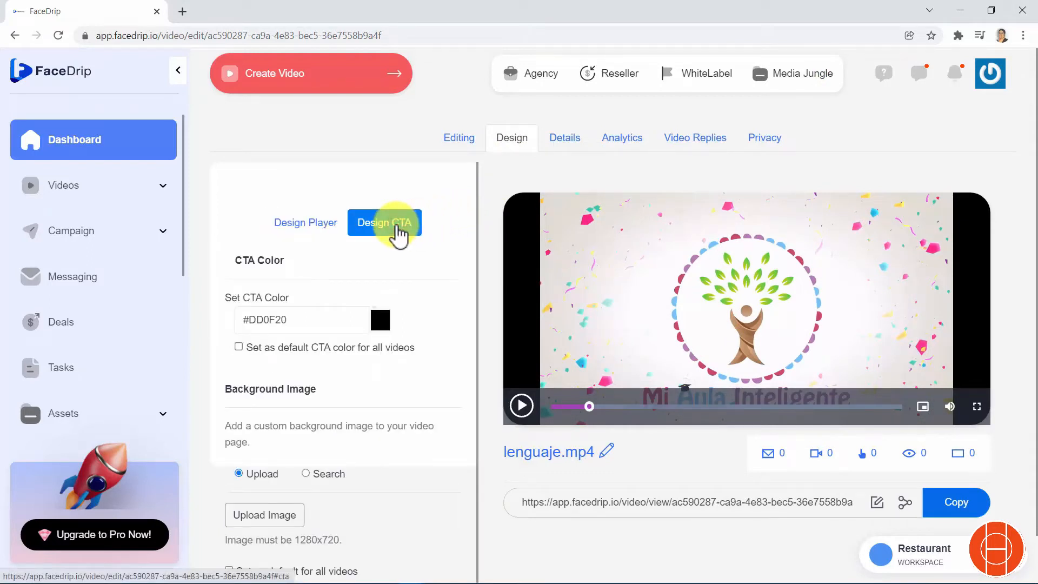
click(333, 225)
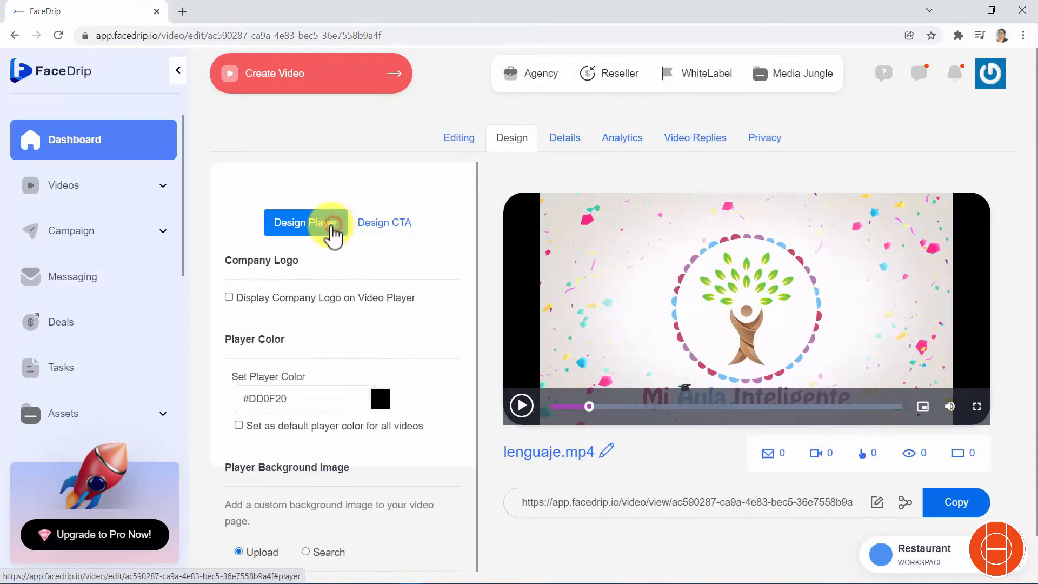
scroll(381, 273, down, 1)
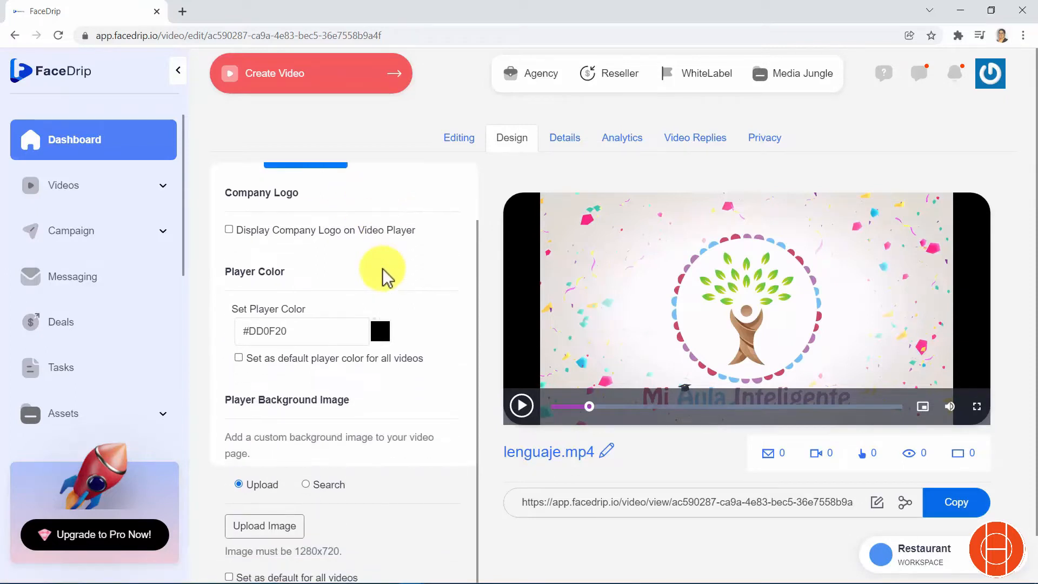
click(229, 230)
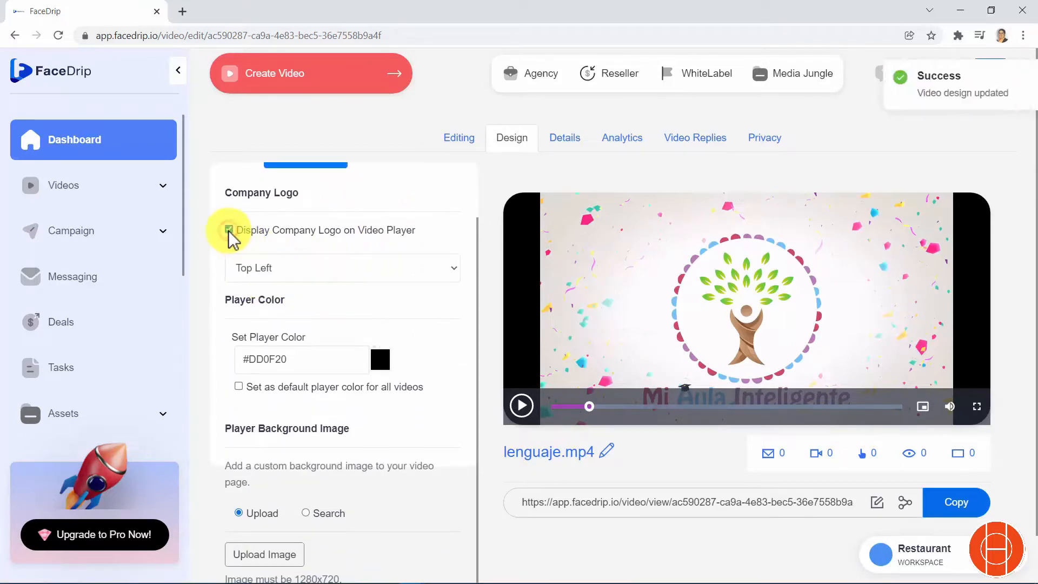
click(333, 267)
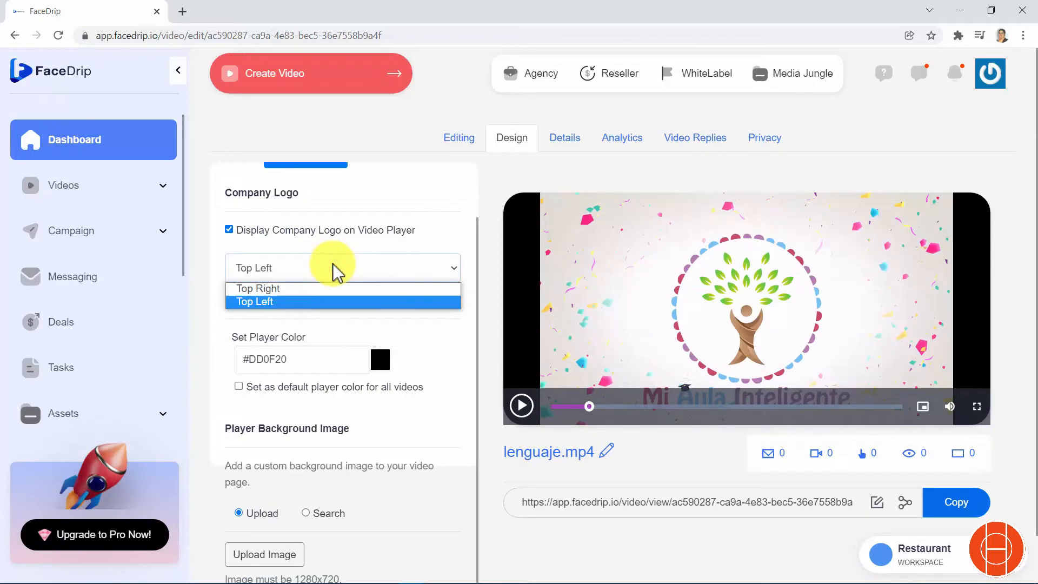
click(318, 288)
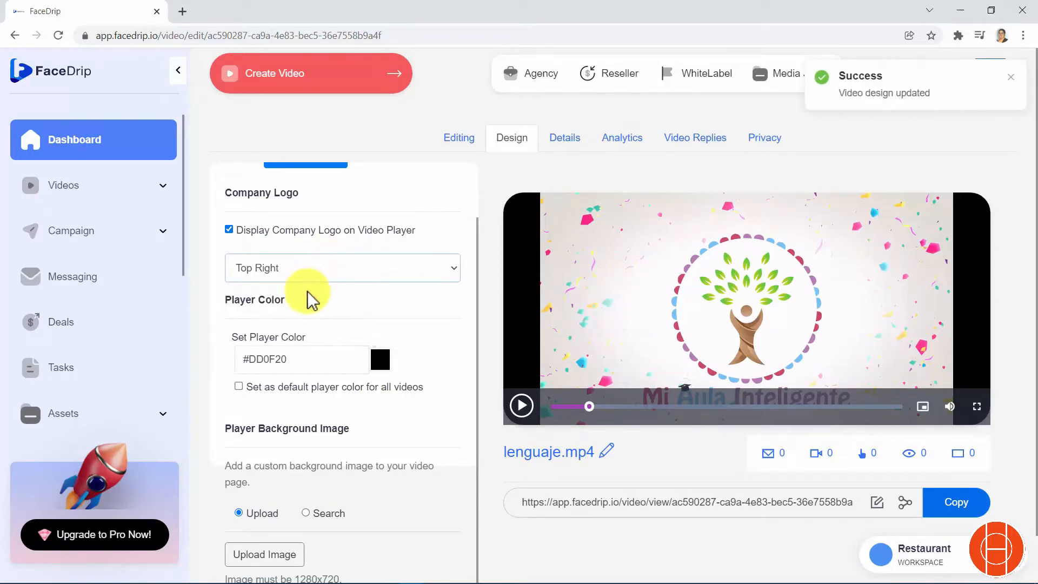
- Set the player color to green #5FE209 and make it the default for all videos
scroll(310, 294, down, 2)
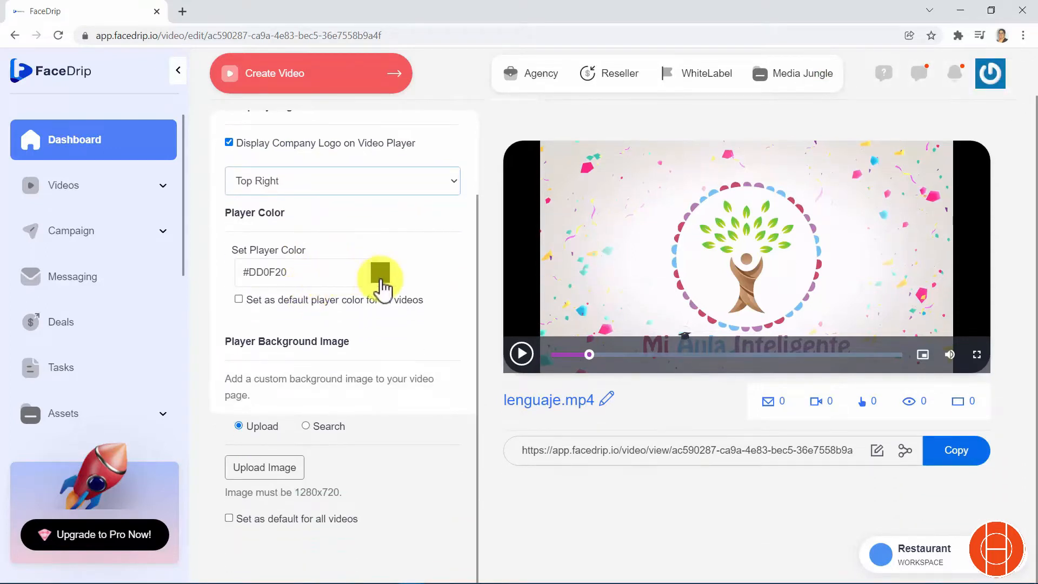
click(380, 273)
drag(419, 324, 420, 360)
click(405, 309)
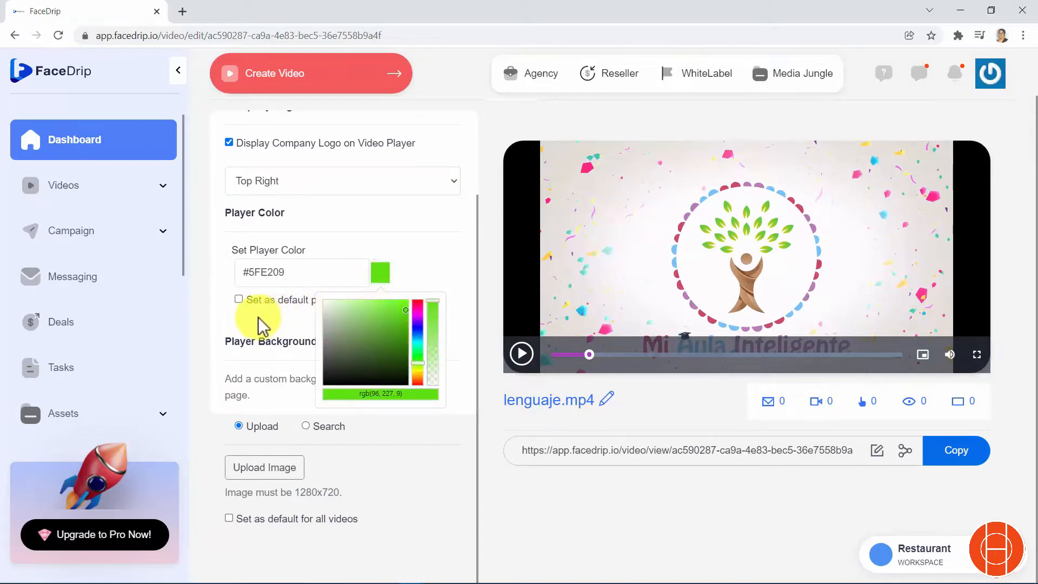
click(239, 300)
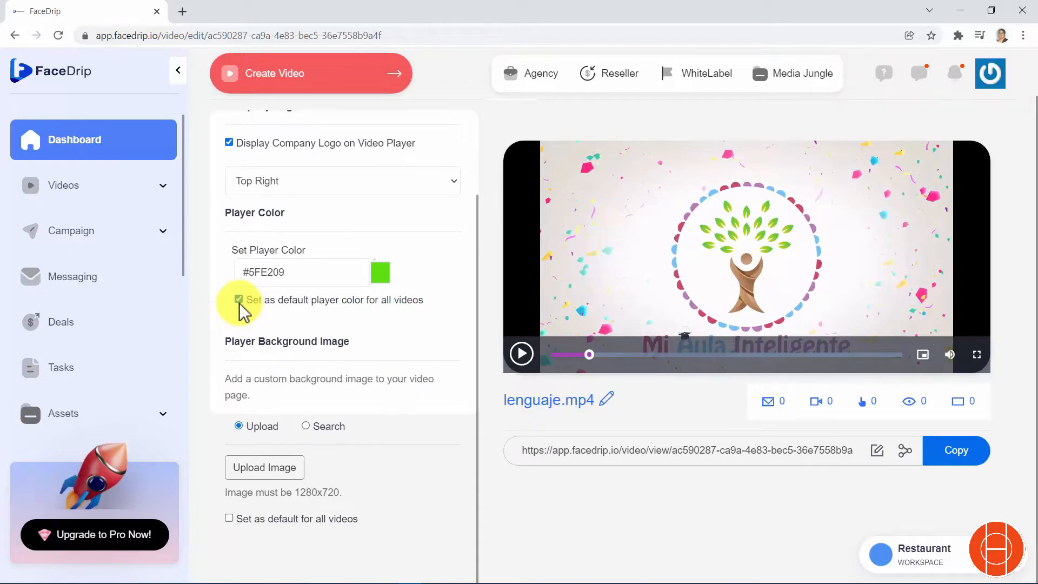
- Search background images for "kids", choose the picture of two children writing, and make it the default for all videos
click(306, 426)
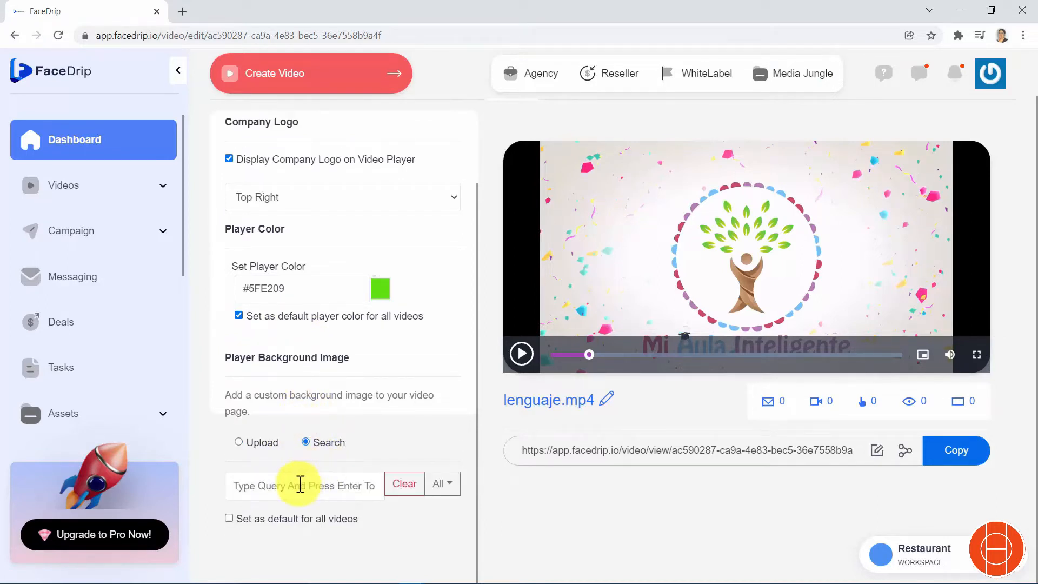
text(kids)
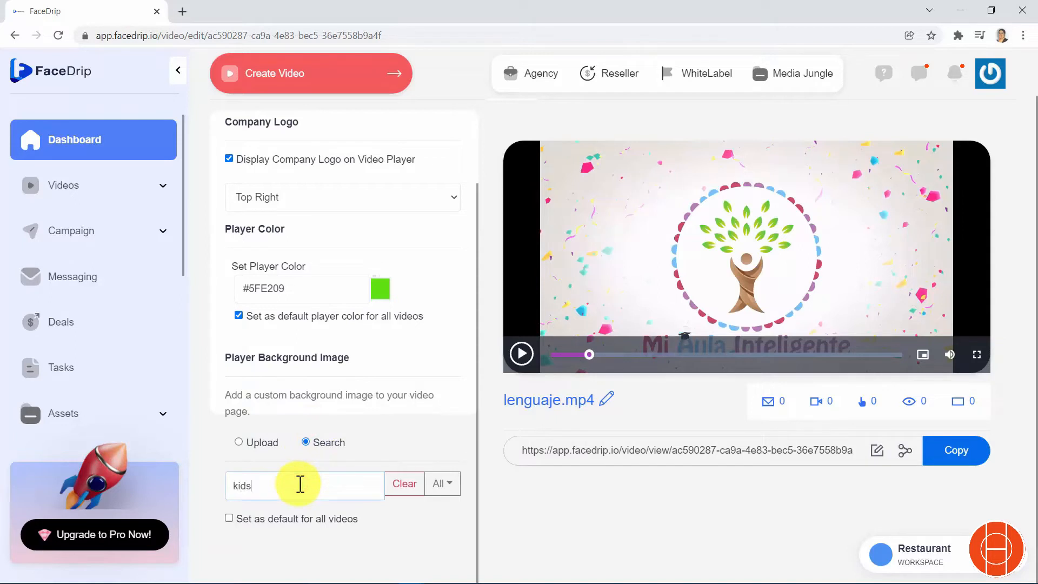
scroll(298, 483, down, 1)
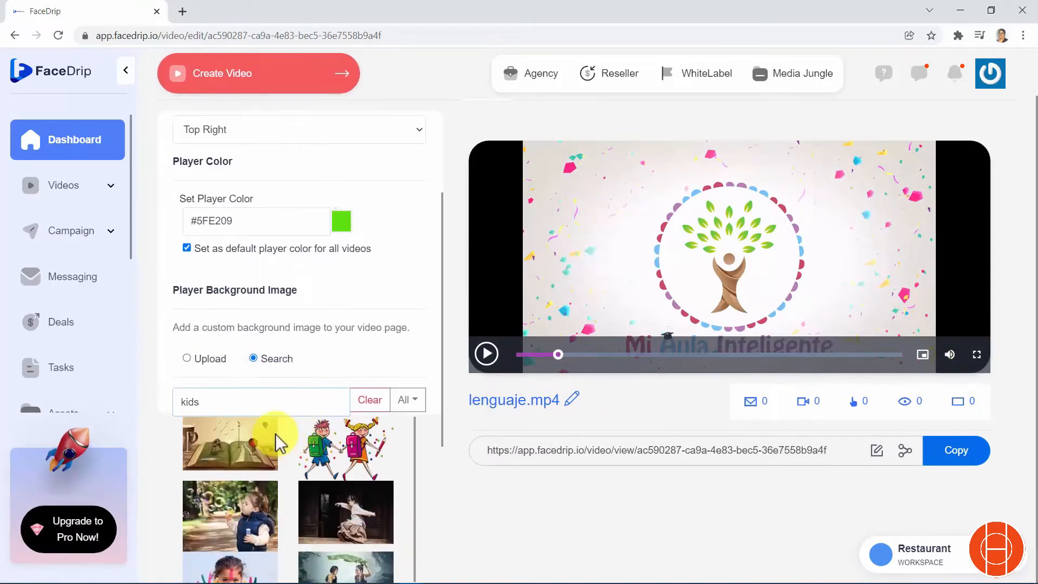
scroll(169, 469, down, 5)
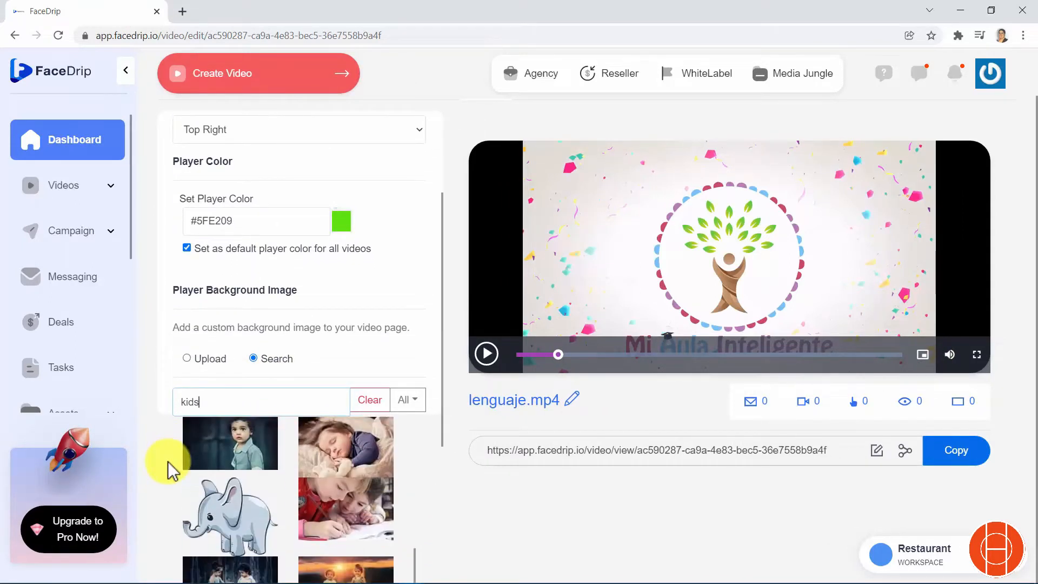
click(325, 505)
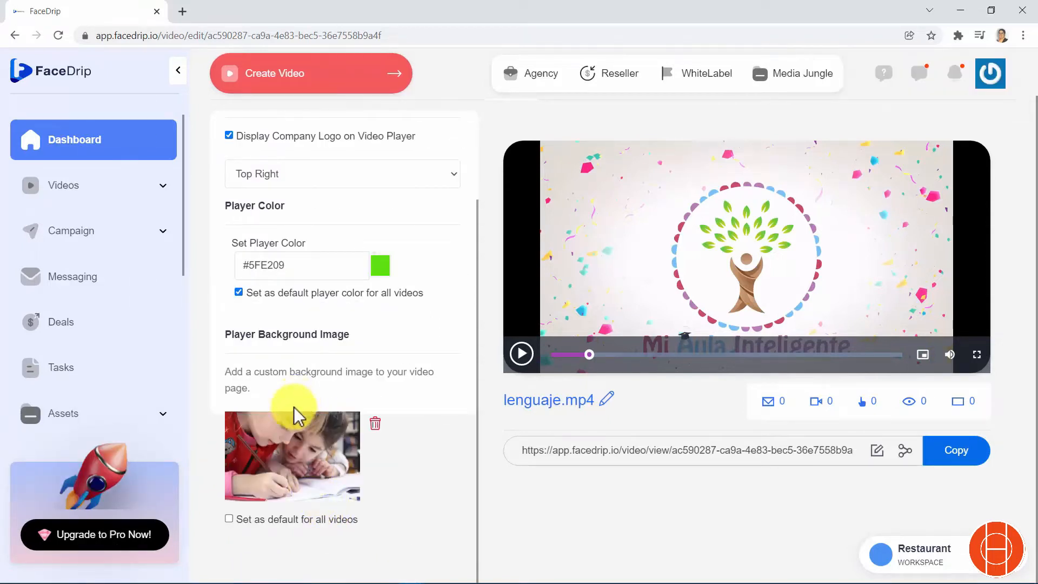
click(230, 520)
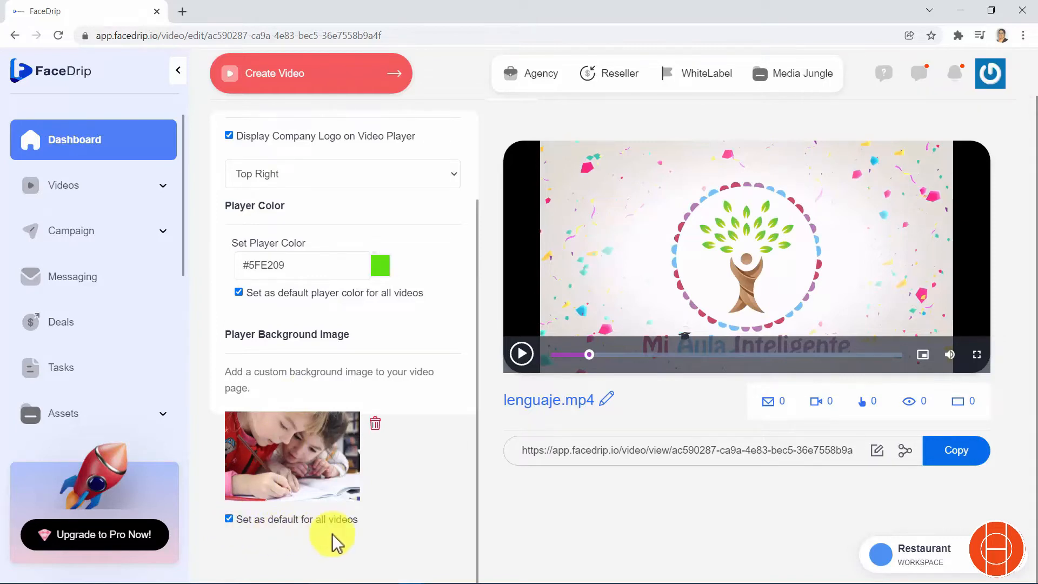
- Copy the video's link and open it in a new browser tab to check the public video page
click(955, 450)
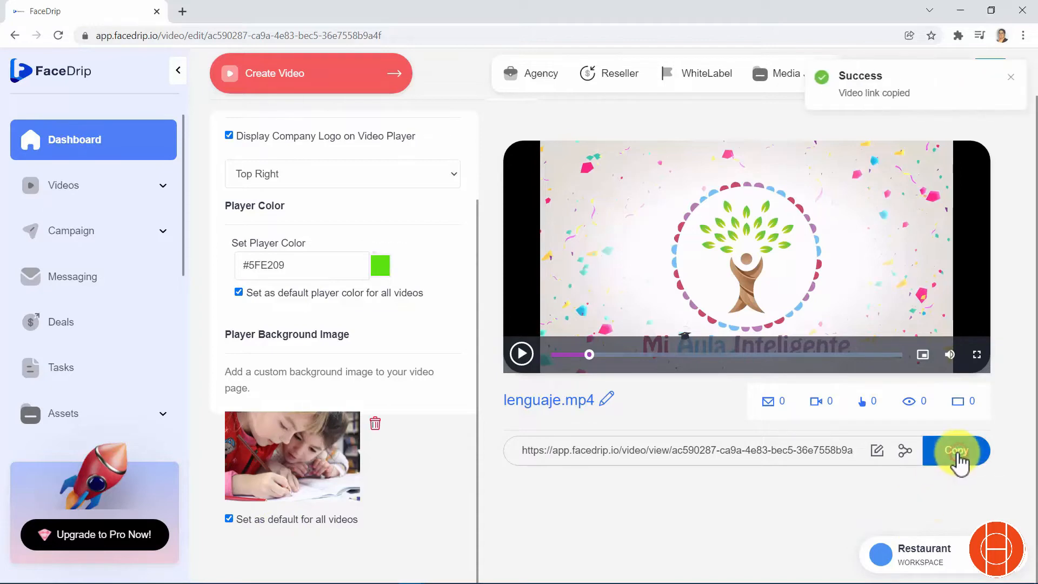
click(182, 11)
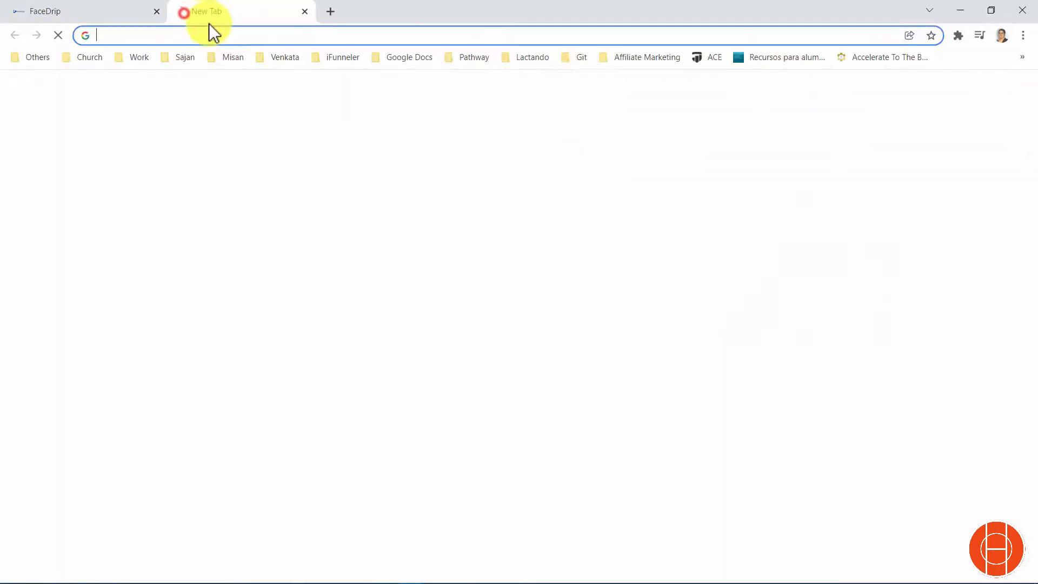
click(221, 34)
key(ctrl+v)
key(Return)
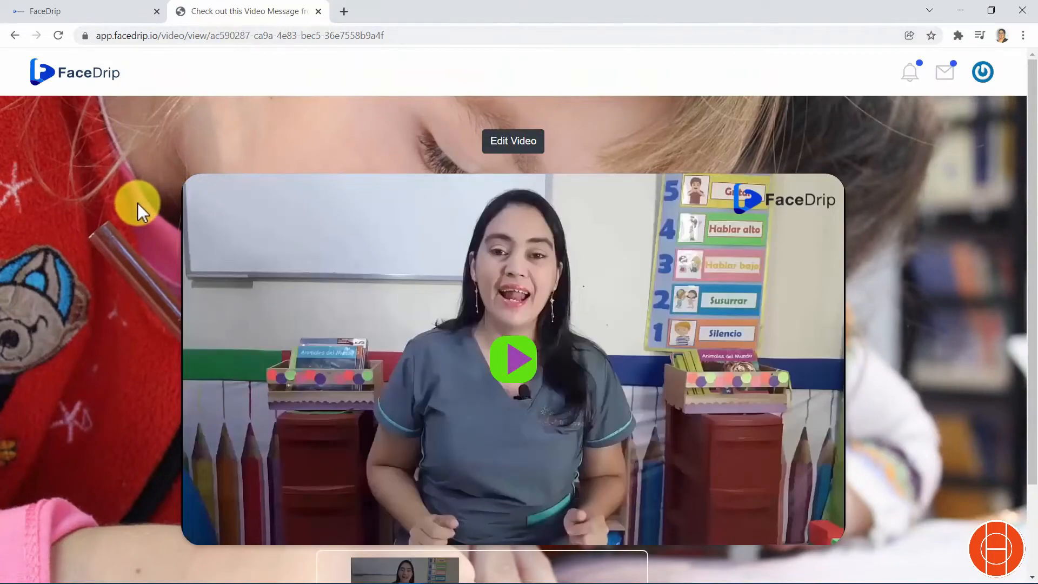
scroll(131, 203, down, 2)
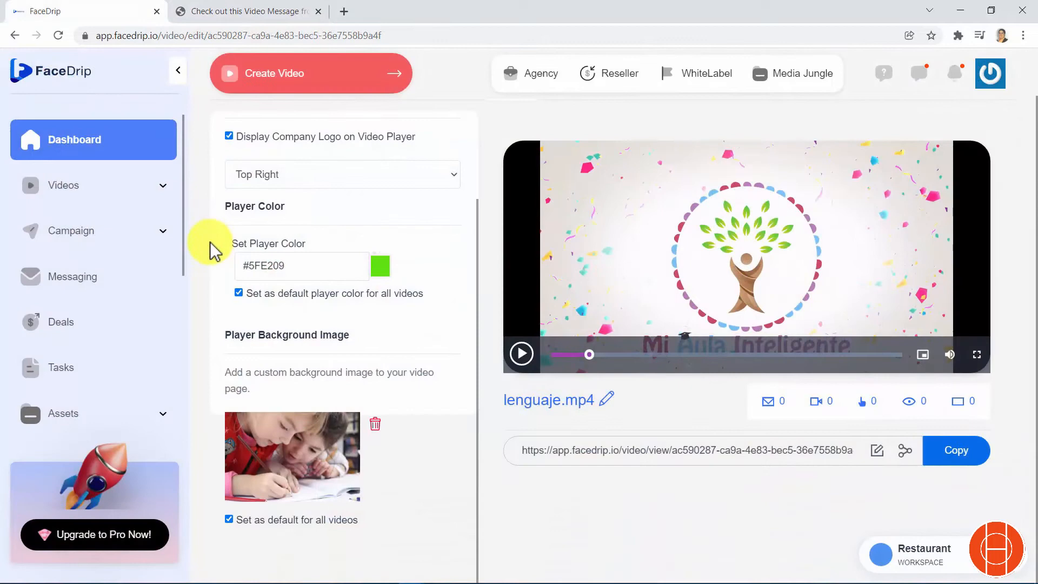
- Back in the video's design settings, set the CTA color to #5FE209, copied from the player color, and make it the default for all videos
scroll(242, 236, up, 3)
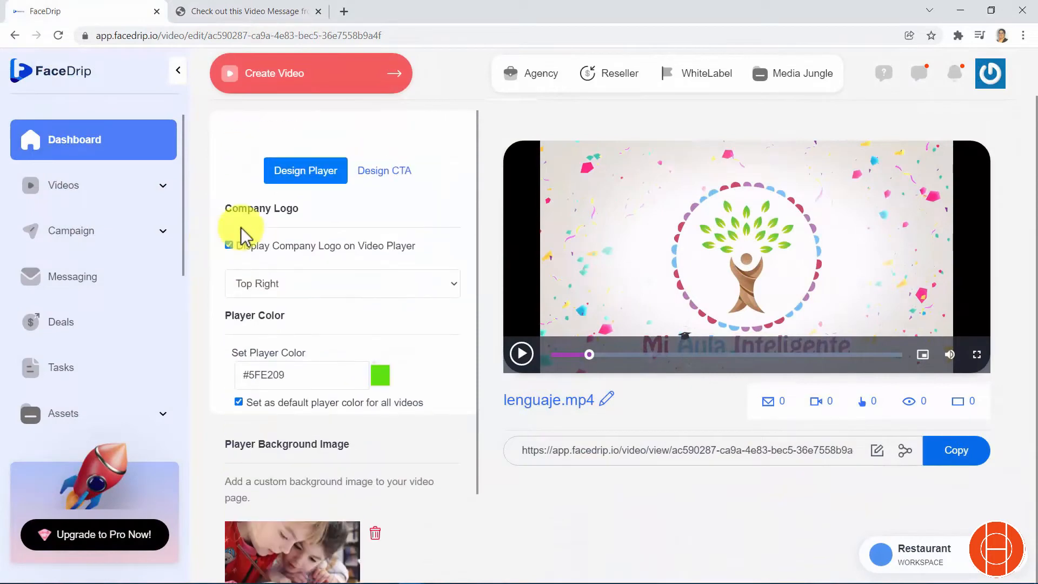
click(373, 176)
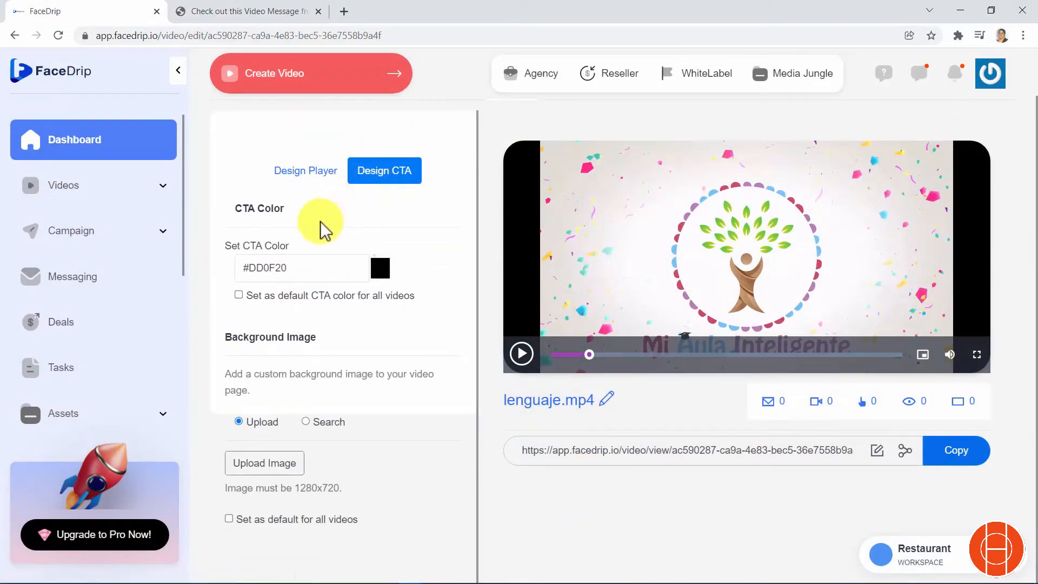
click(306, 172)
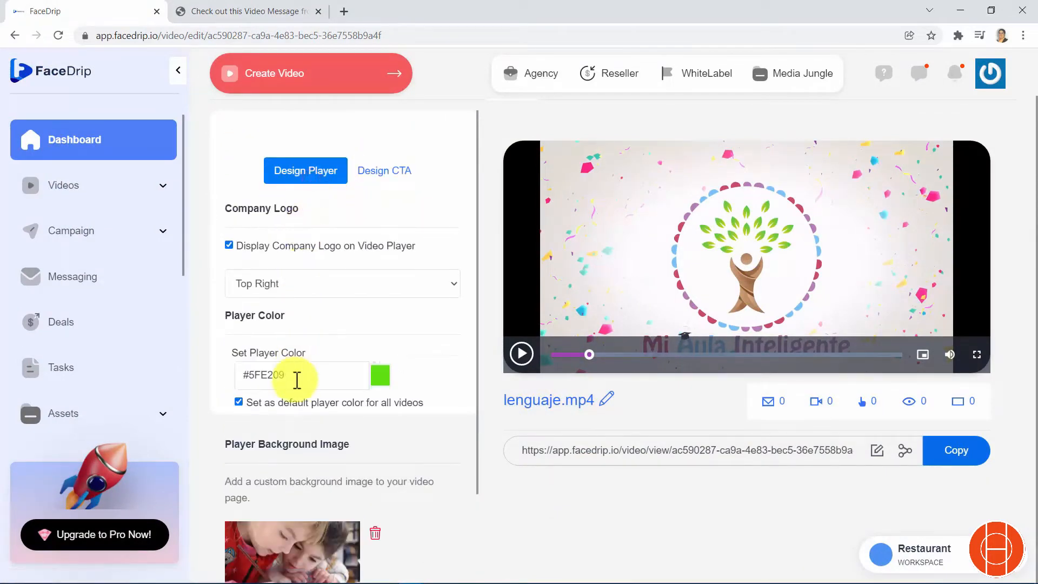
drag(292, 375, 247, 374)
key(ctrl+c)
click(379, 171)
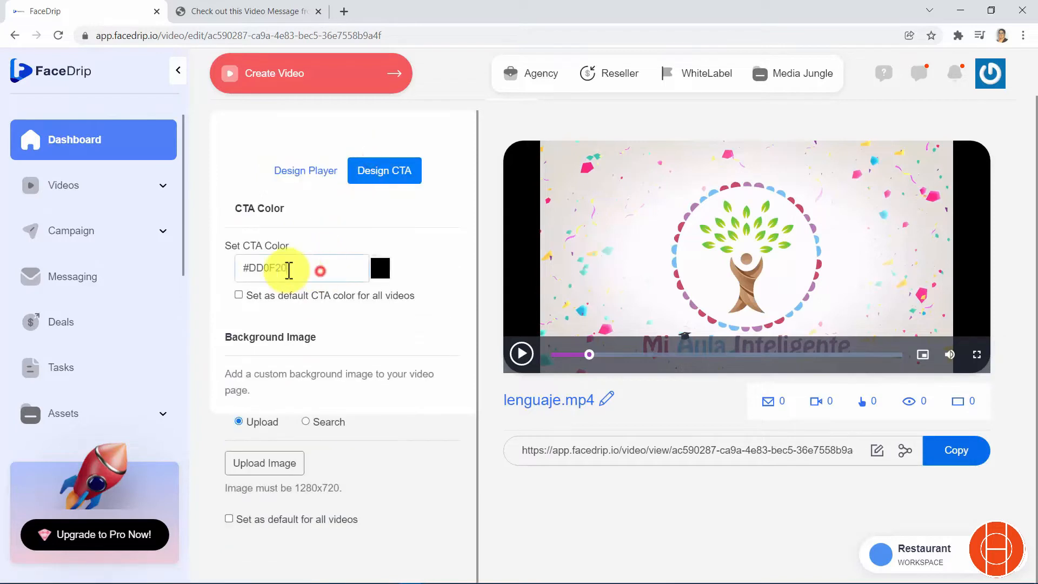
drag(294, 267, 245, 269)
key(ctrl+v)
click(238, 294)
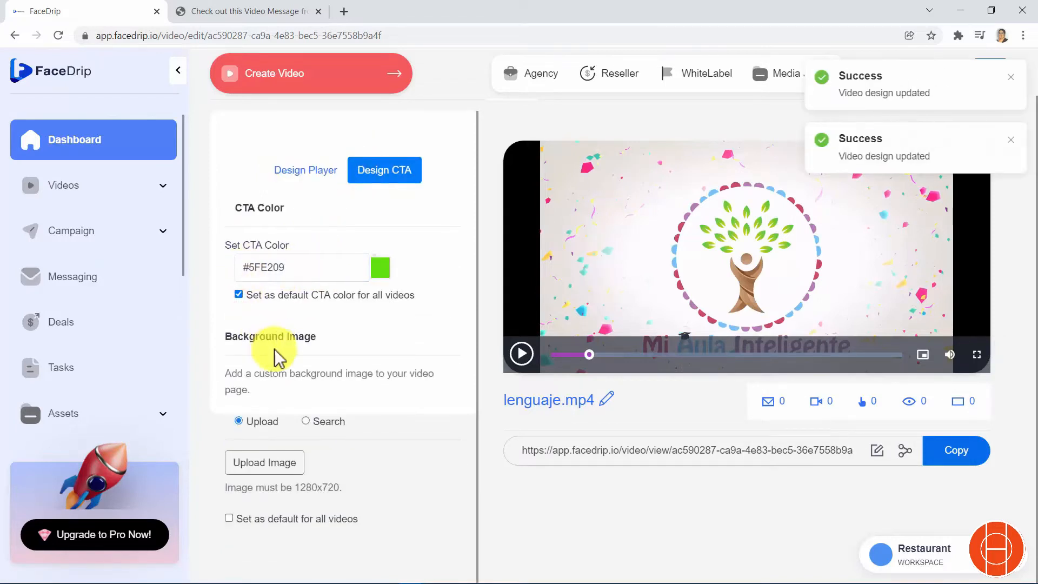
- Search CTA background images for "kids", choose the picture of two children writing, and make it the default for all videos
click(306, 422)
click(279, 486)
text(kids)
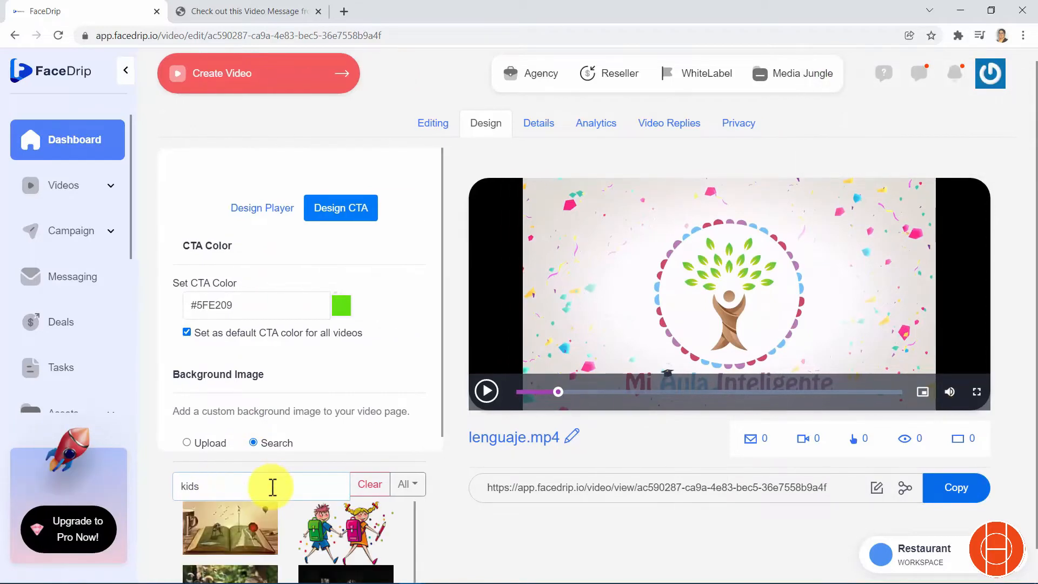
scroll(210, 457, down, 3)
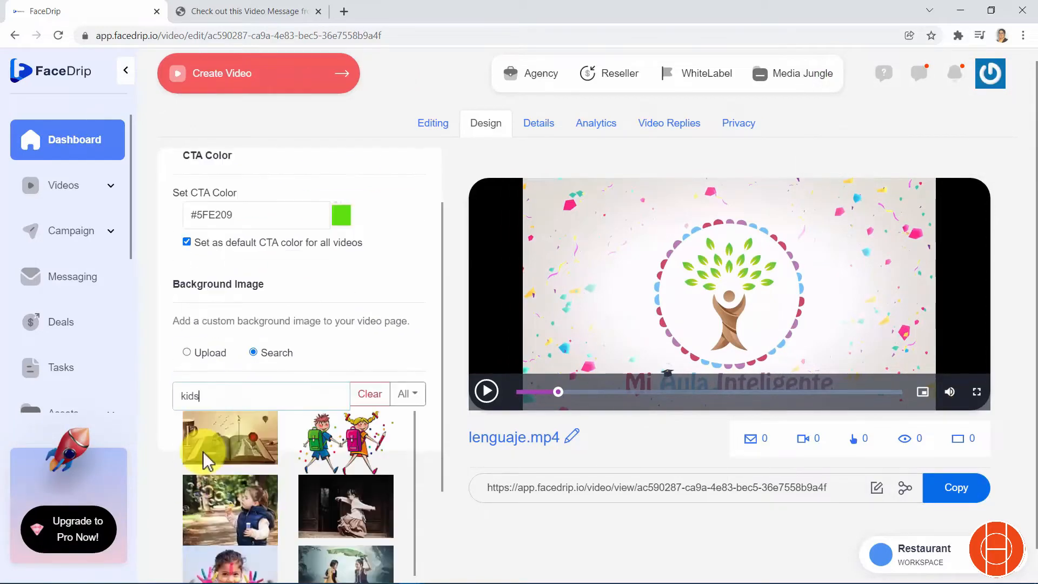
click(313, 467)
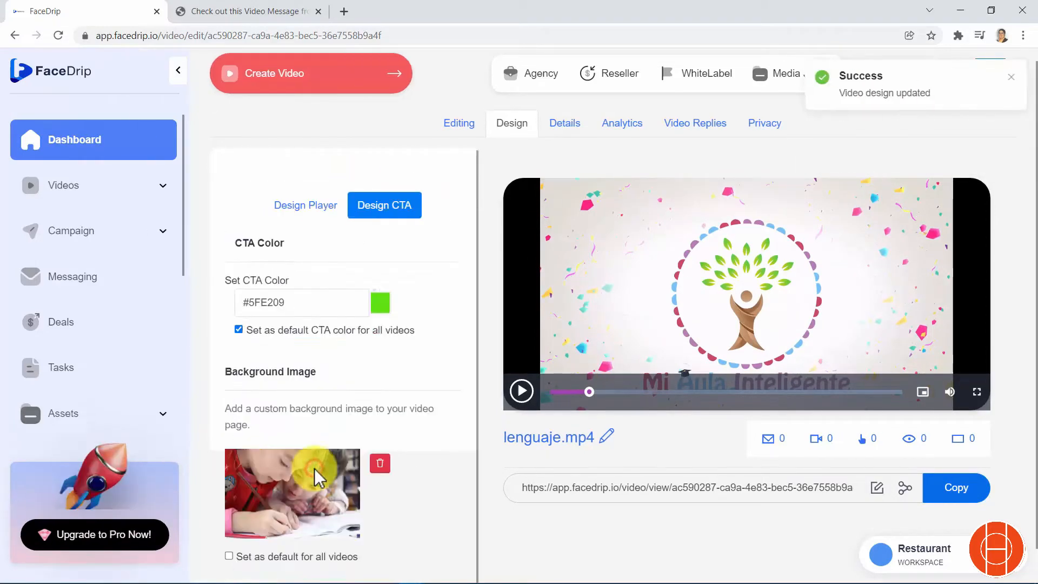
click(229, 556)
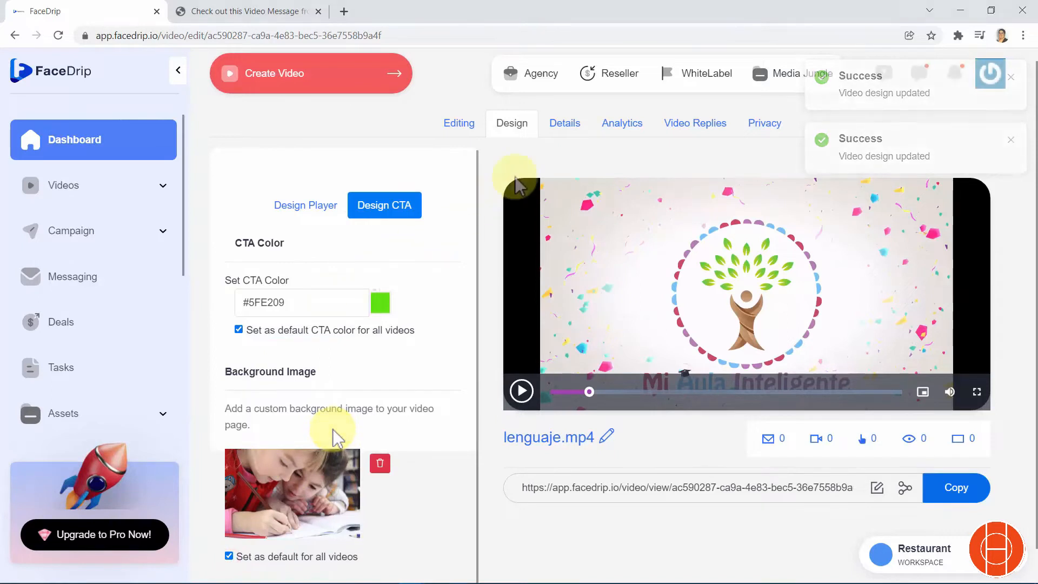
- In the video details, enter the description "Mi Aula Inteligente, tu centro de Estimulacion." and add the tag Super
click(566, 131)
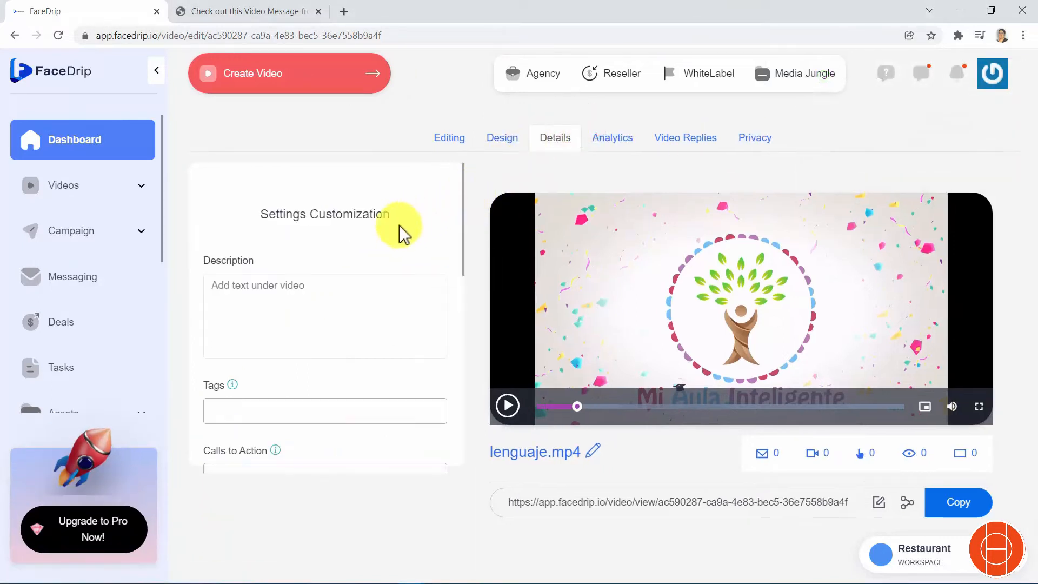
click(299, 303)
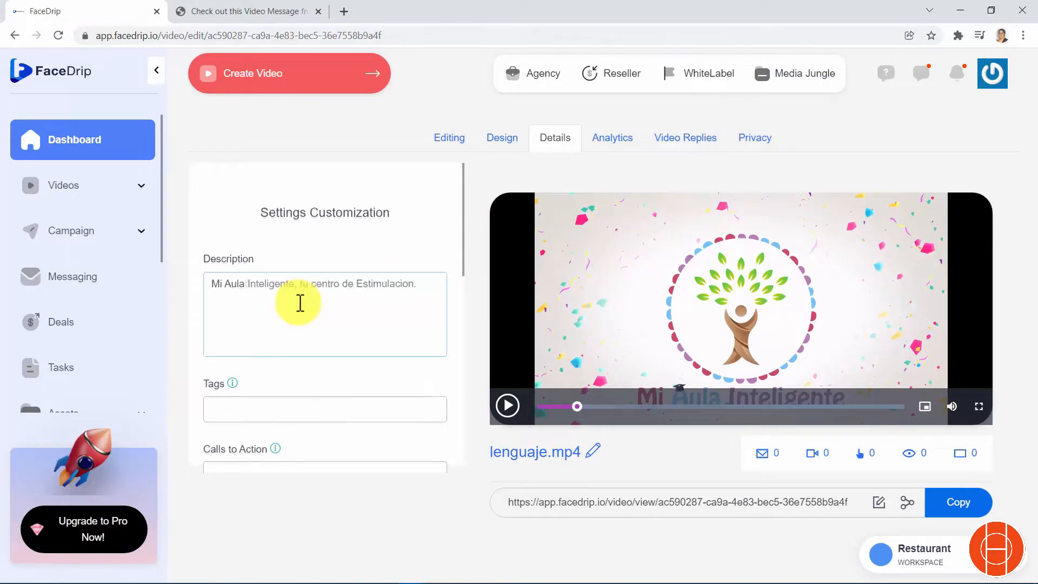
scroll(297, 302, down, 3)
click(294, 277)
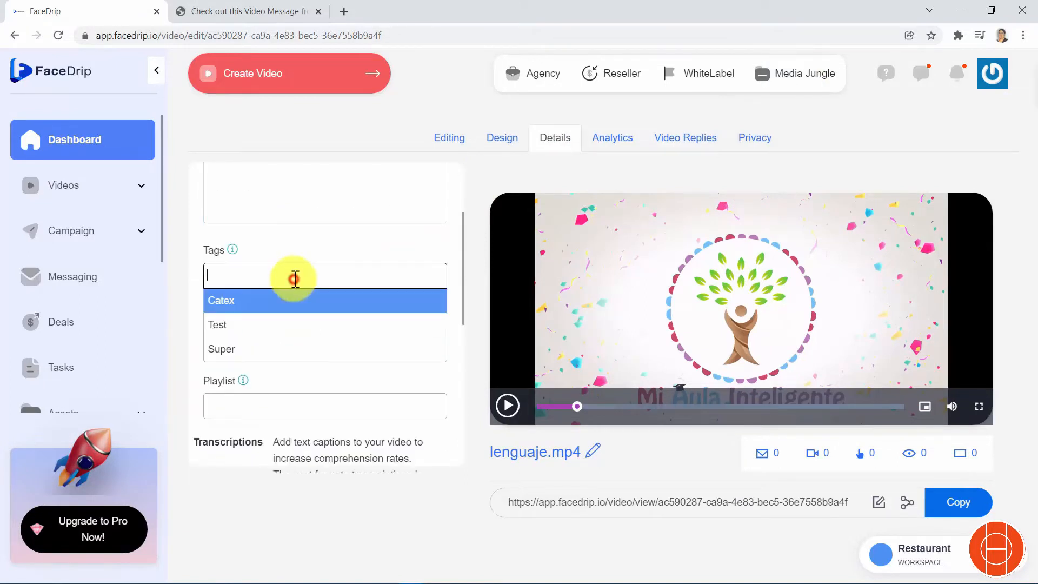
click(276, 350)
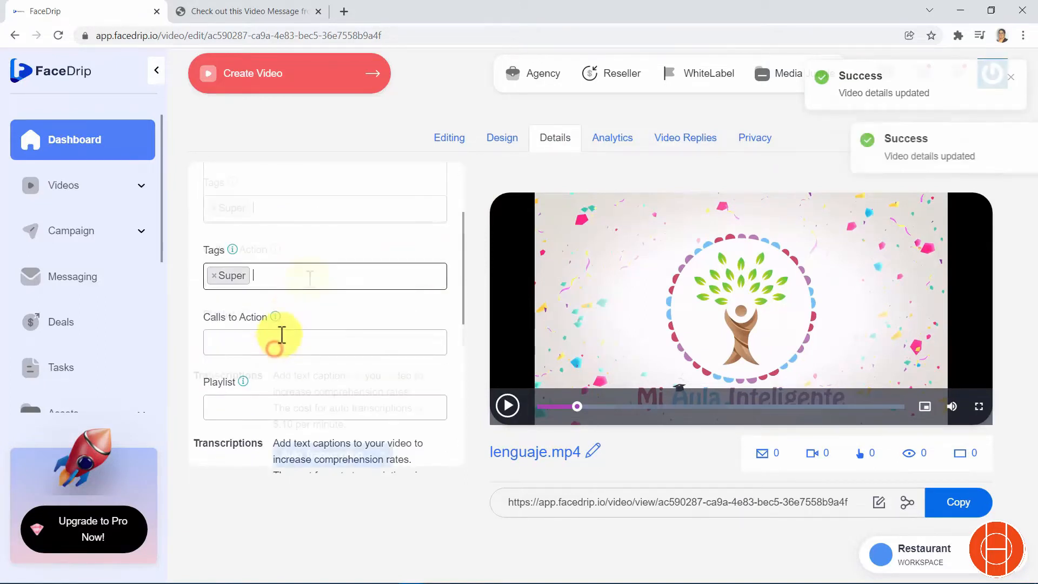
- Add Chat, Video Reply and WhatsApp Chat as the video's calls to action
scroll(308, 281, down, 1)
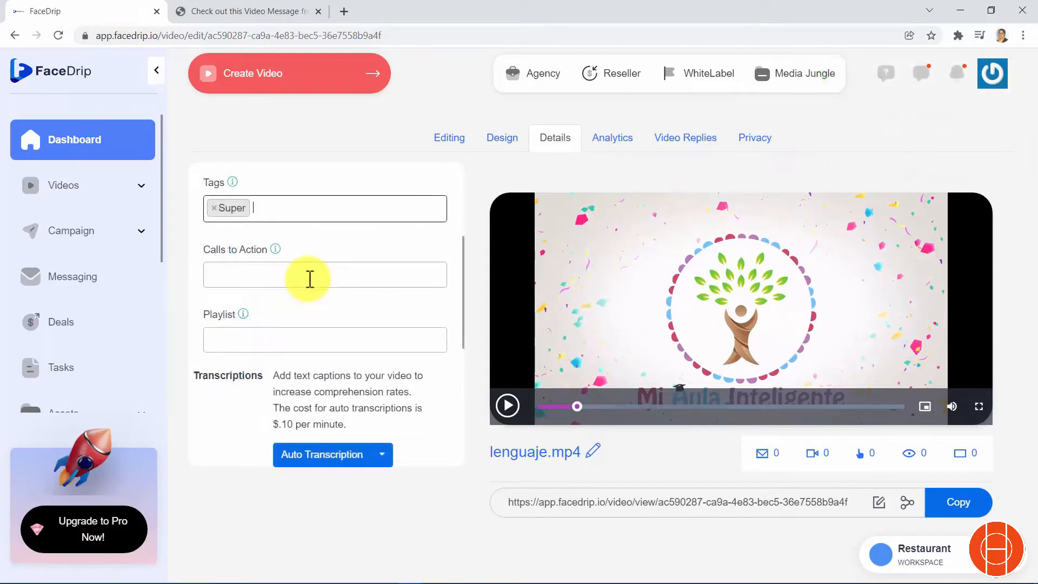
click(309, 279)
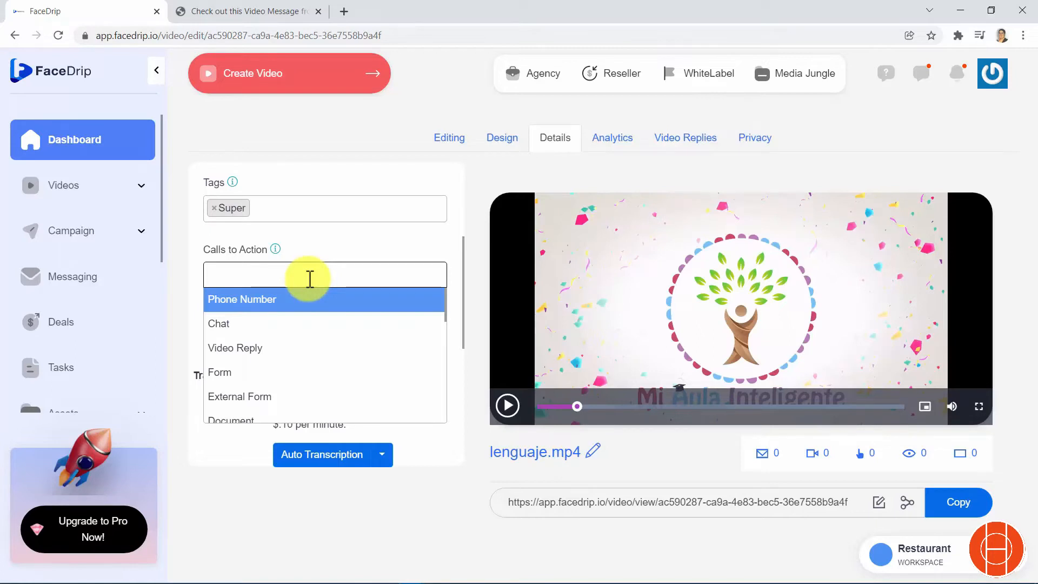
scroll(314, 311, down, 1)
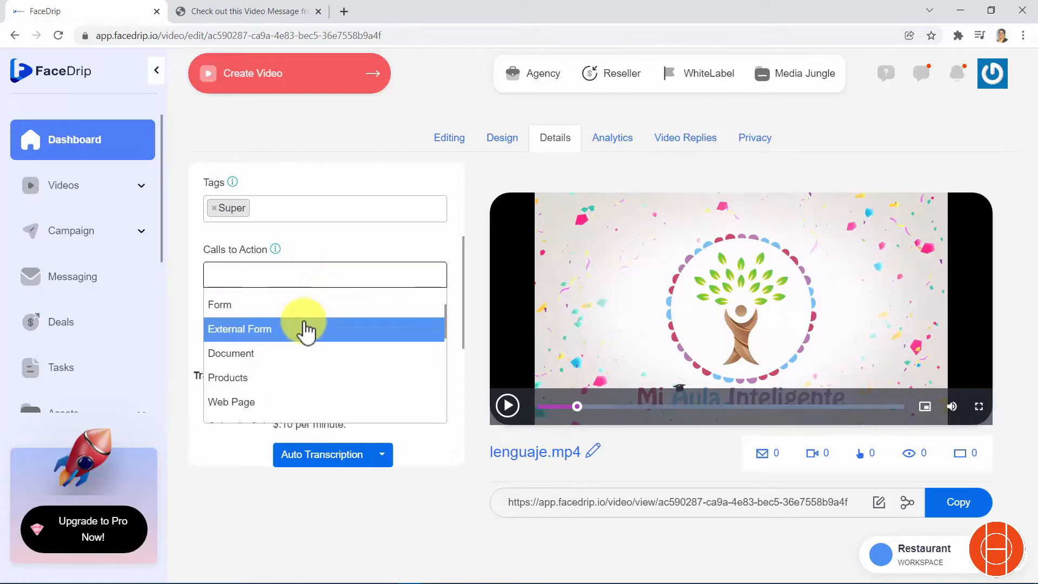
scroll(304, 332, down, 1)
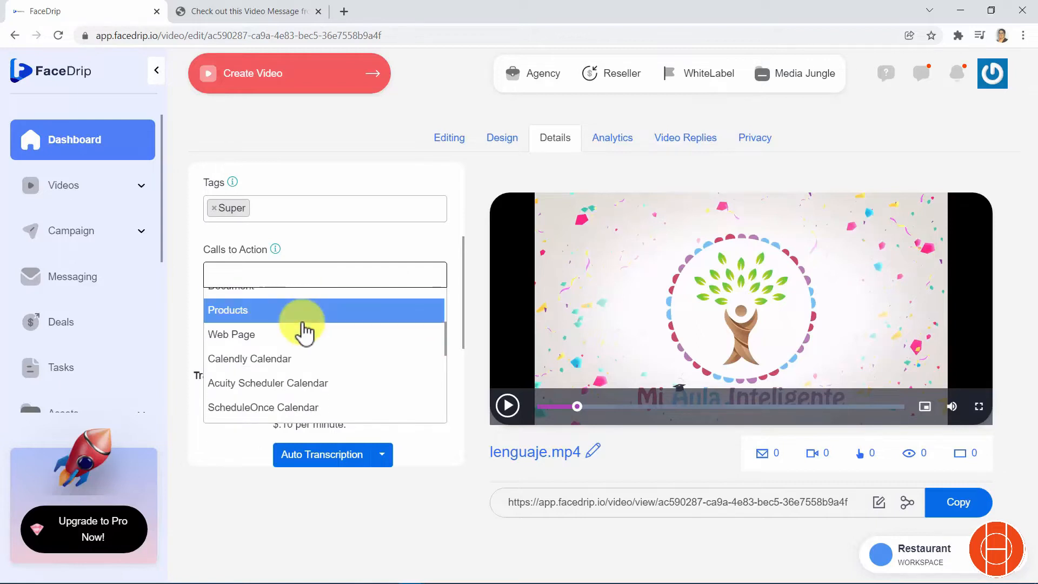
scroll(304, 333, down, 1)
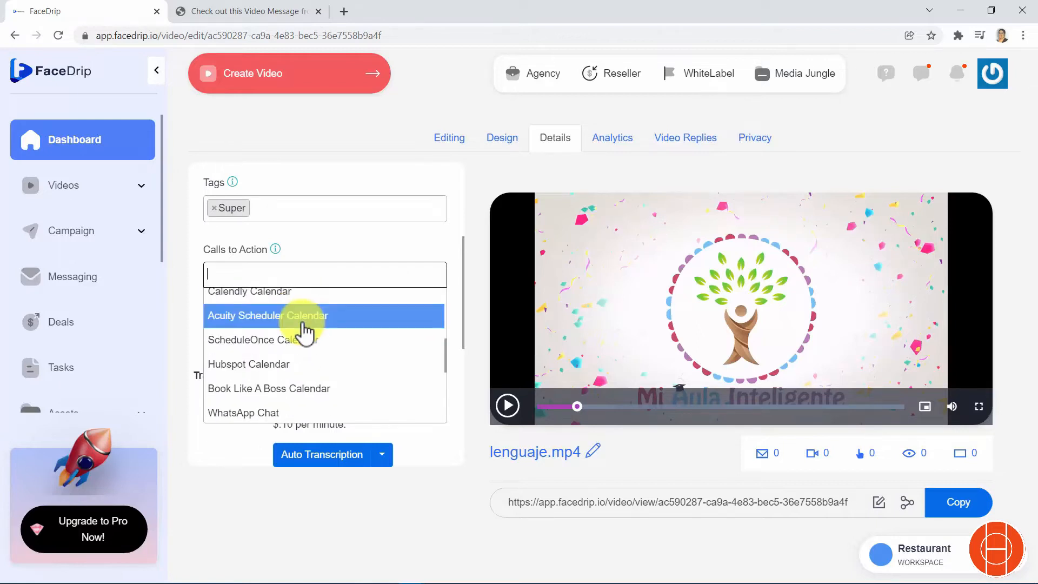
scroll(304, 333, down, 1)
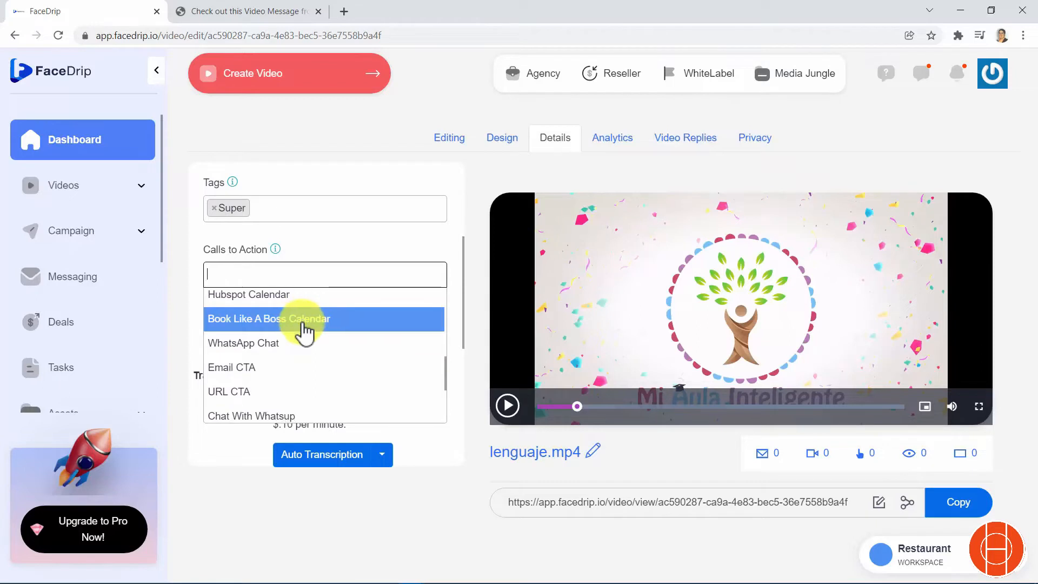
scroll(304, 332, down, 1)
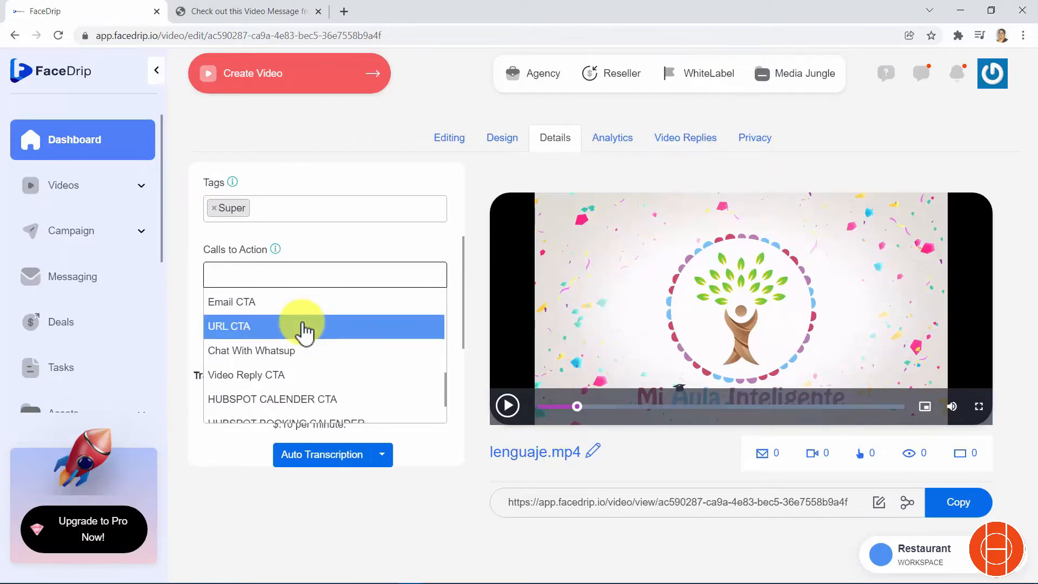
scroll(306, 334, down, 1)
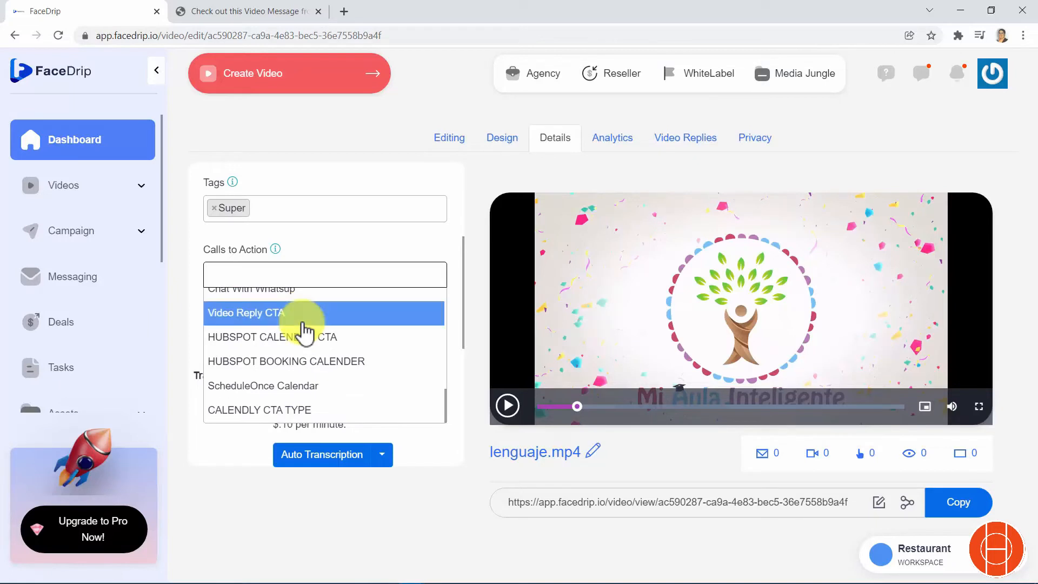
scroll(302, 326, up, 2)
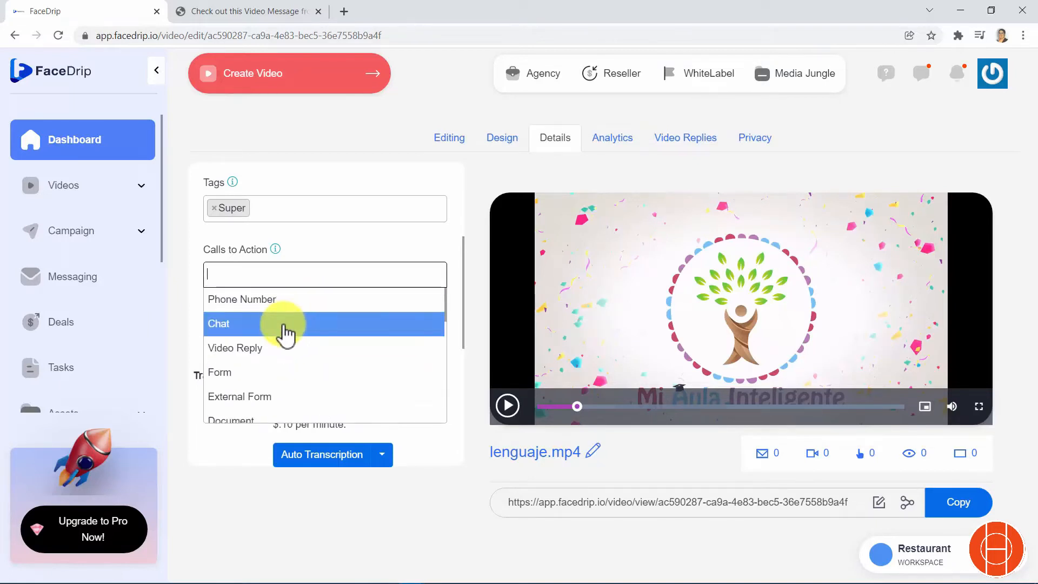
click(283, 325)
click(287, 277)
click(283, 349)
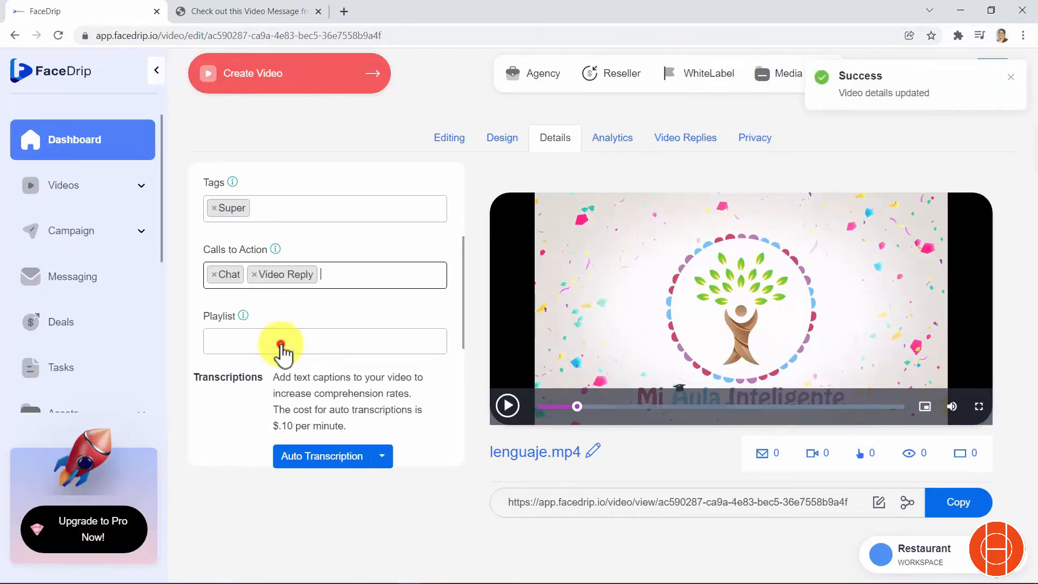
click(331, 275)
scroll(297, 342, down, 5)
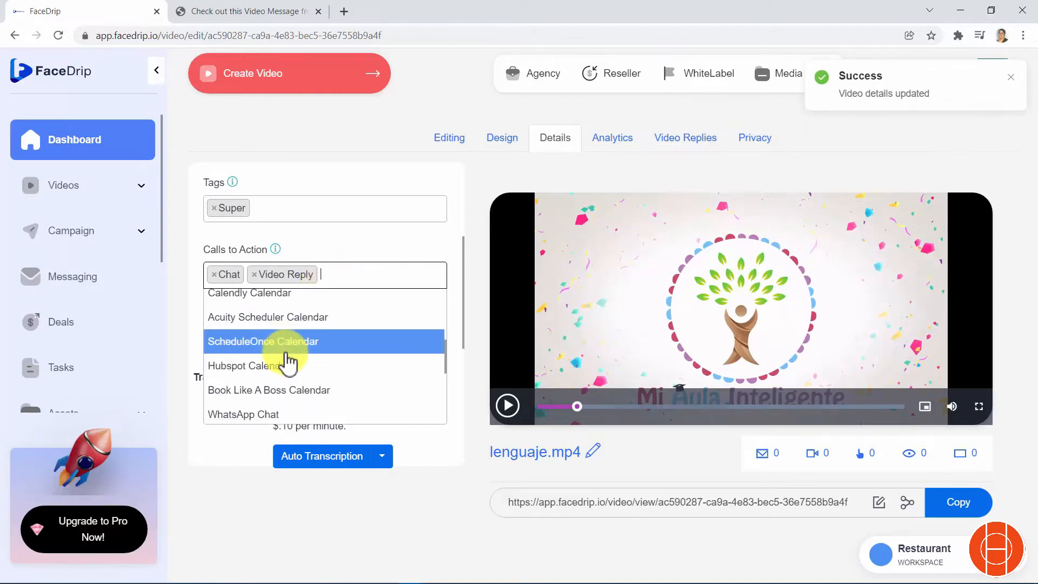
click(283, 347)
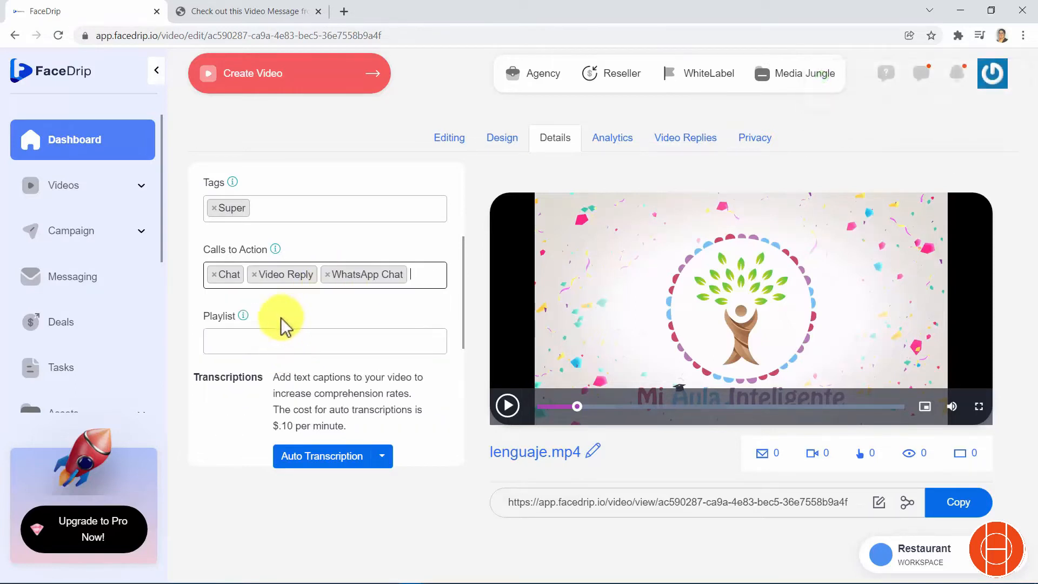
- Add Intro.mp4 and Outro.mp4 to the video's playlist
click(278, 339)
scroll(276, 378, down, 1)
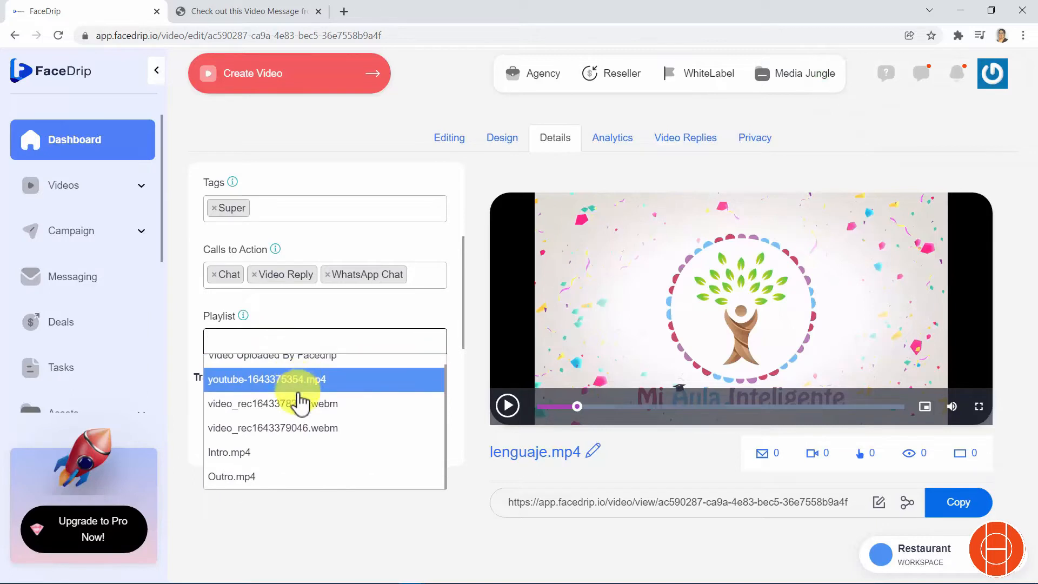
click(288, 457)
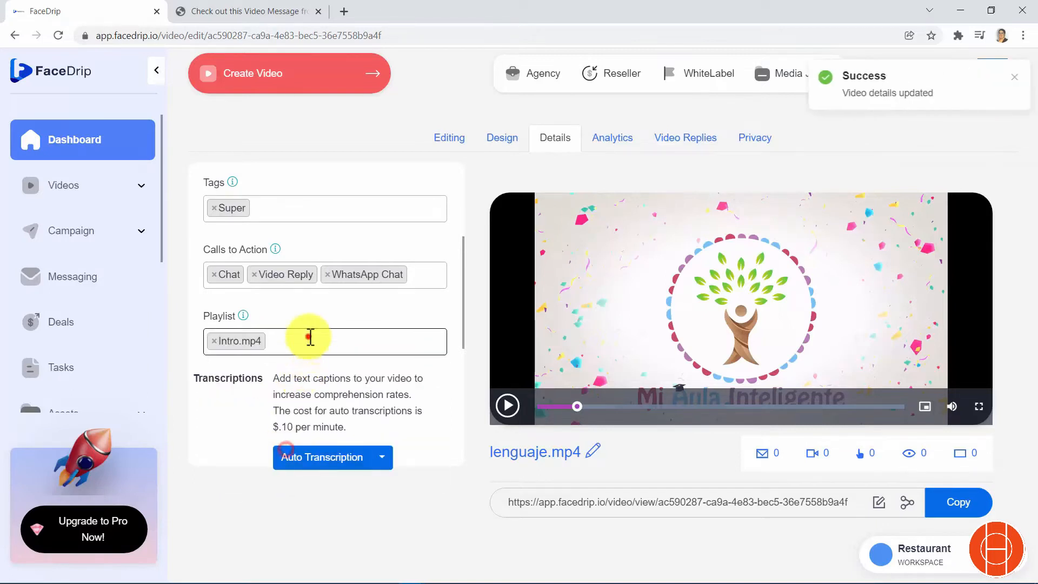
click(308, 336)
scroll(279, 482, down, 1)
click(278, 483)
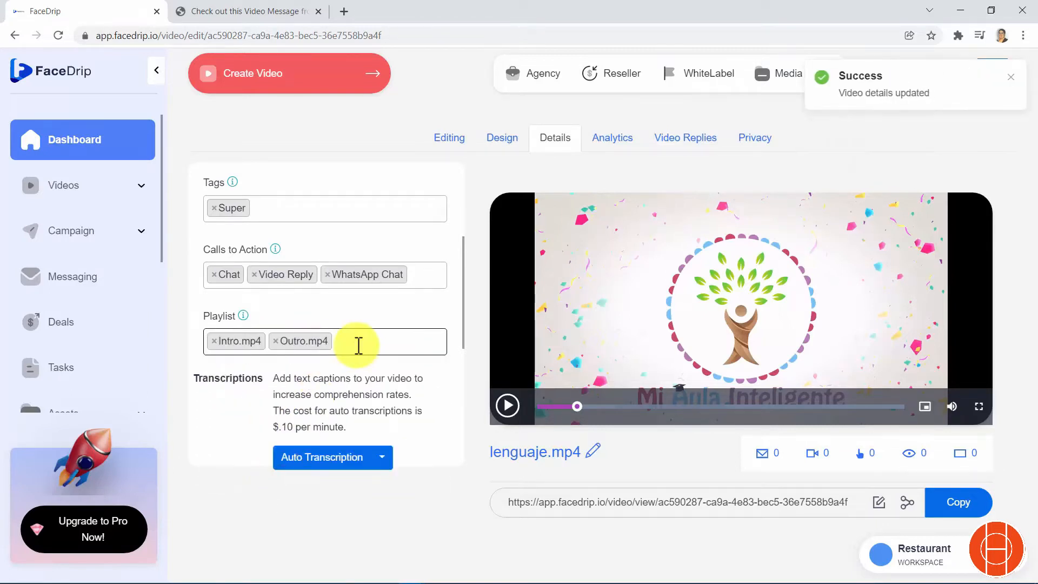
- Turn on Autoplay Video in the video's detail settings
scroll(332, 361, down, 1)
scroll(332, 361, down, 2)
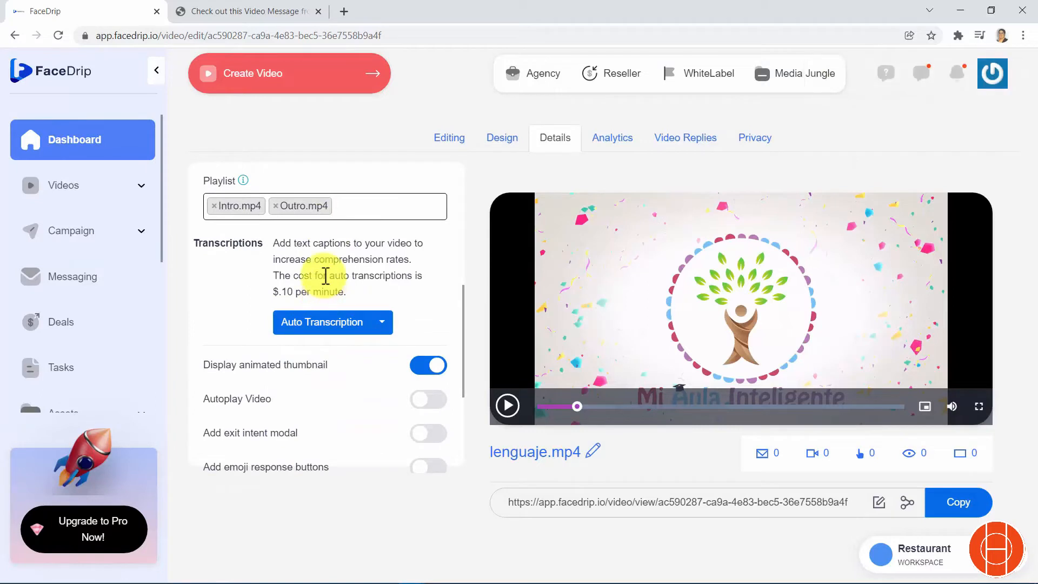
scroll(327, 276, down, 3)
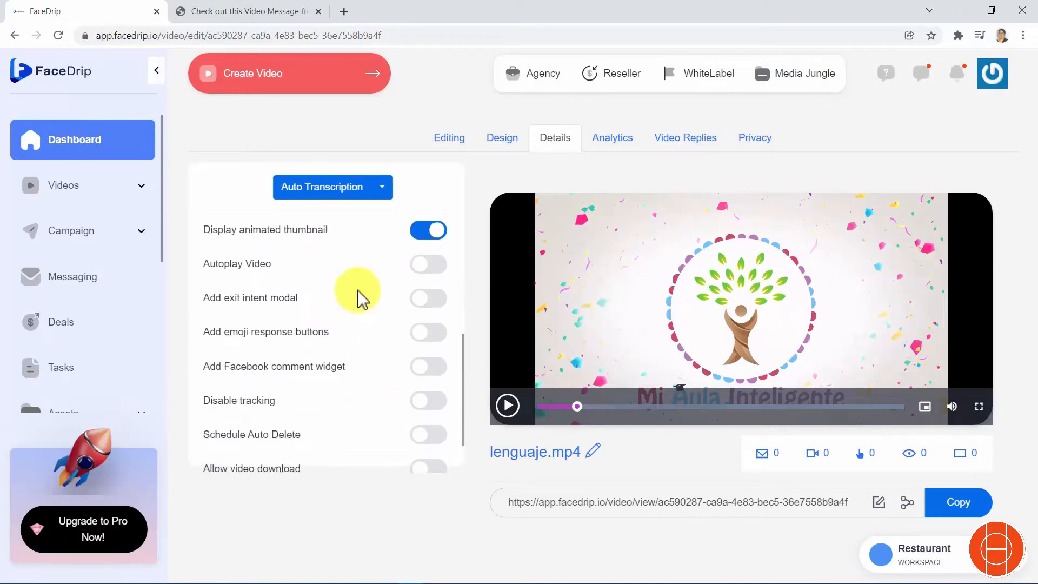
click(425, 265)
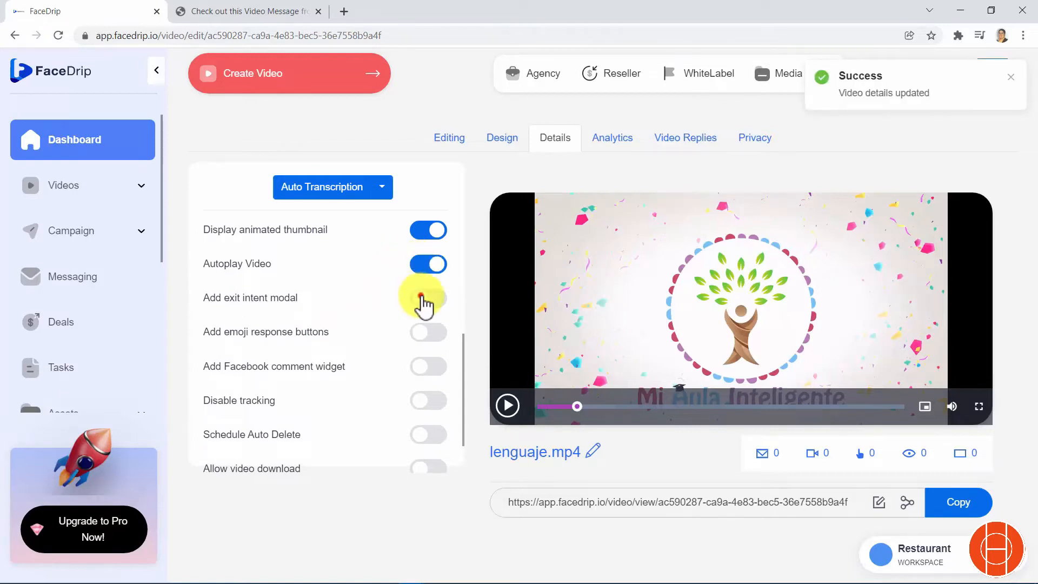
- Turn on the exit intent modal, emoji response buttons and Facebook comment widget, and turn off Hide Playlist
click(424, 298)
click(427, 332)
scroll(426, 325, down, 2)
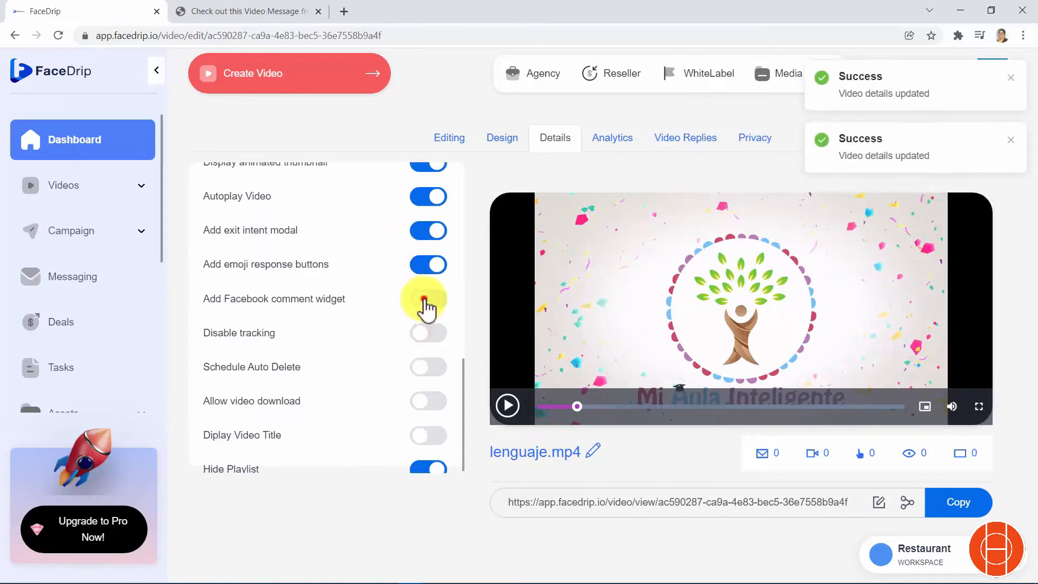
click(426, 300)
scroll(365, 331, down, 1)
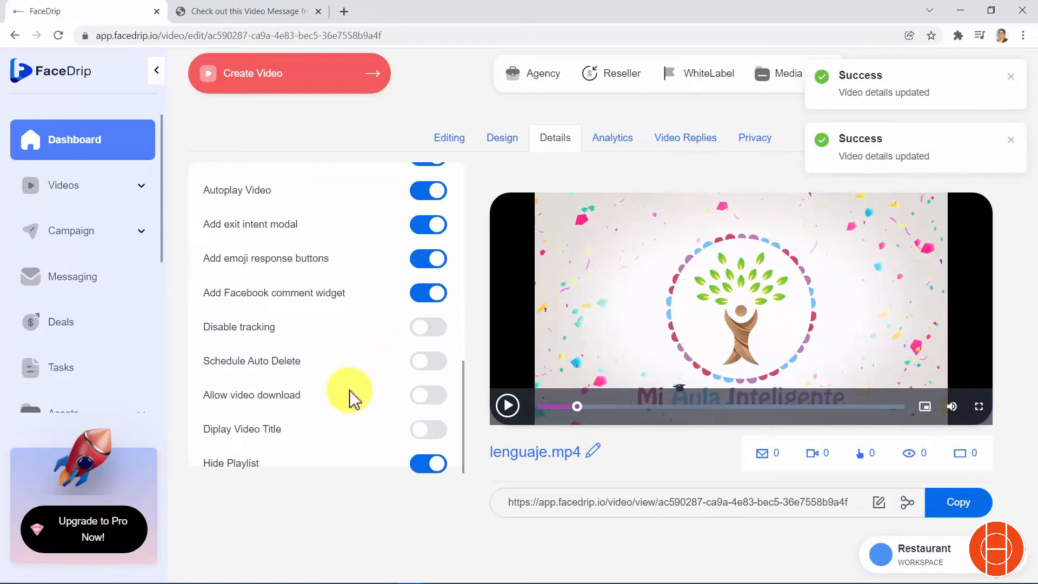
click(423, 463)
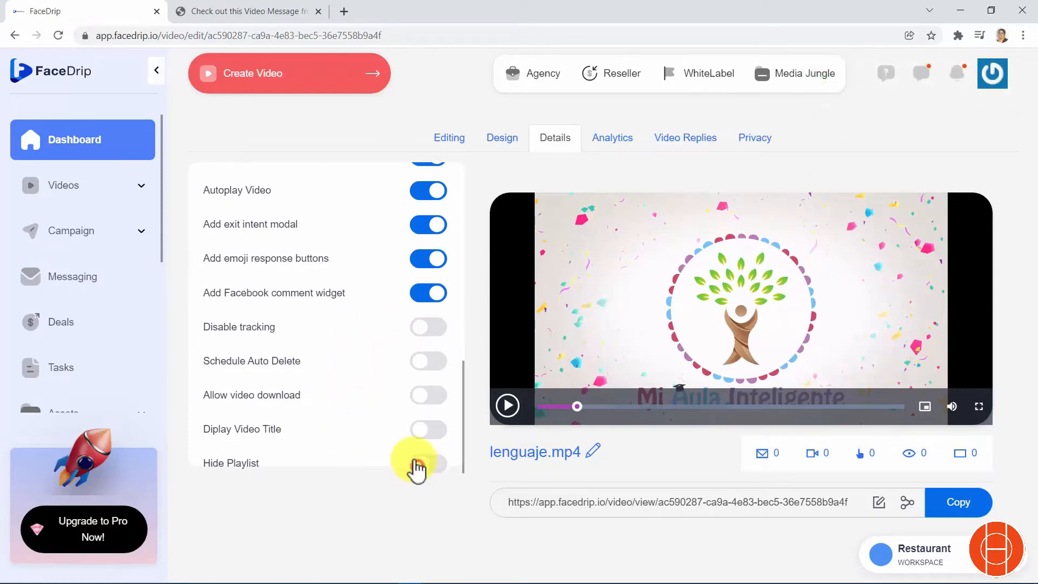
- View the public page of lenguaje.mp4 to check its reaction buttons, playlist, description and calls to action
click(267, 11)
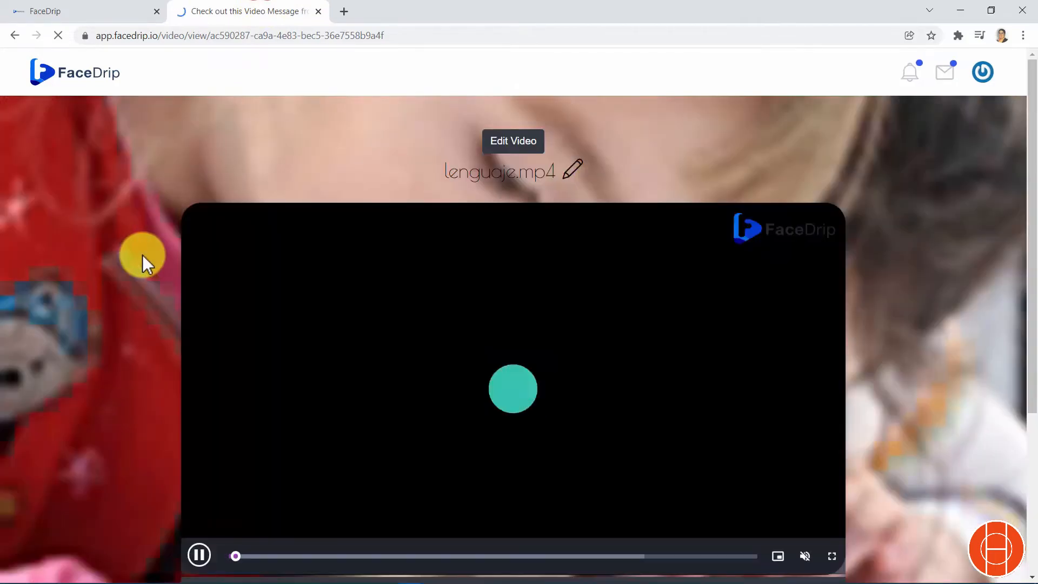
scroll(135, 260, down, 4)
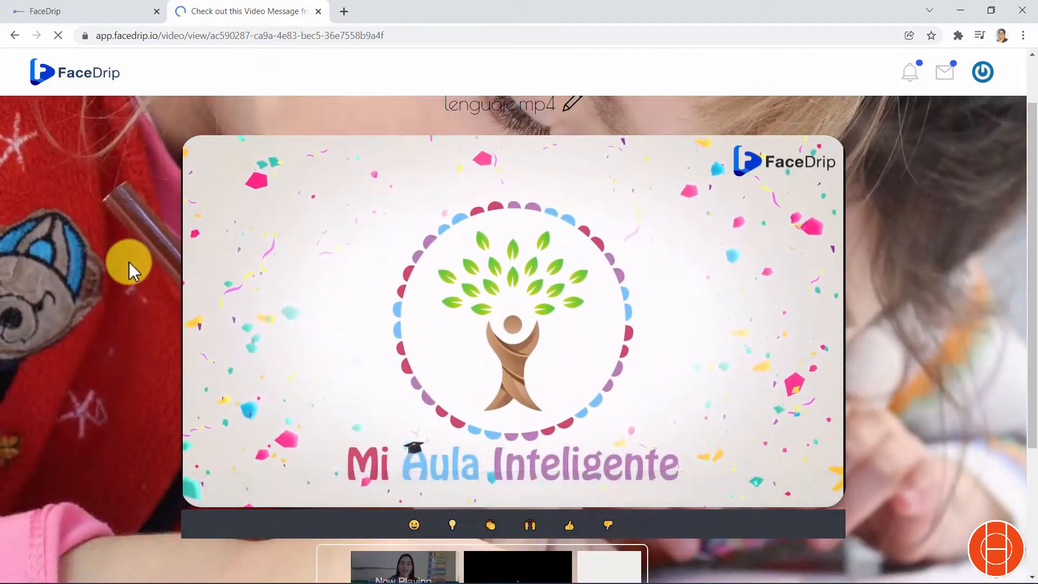
scroll(128, 262, down, 1)
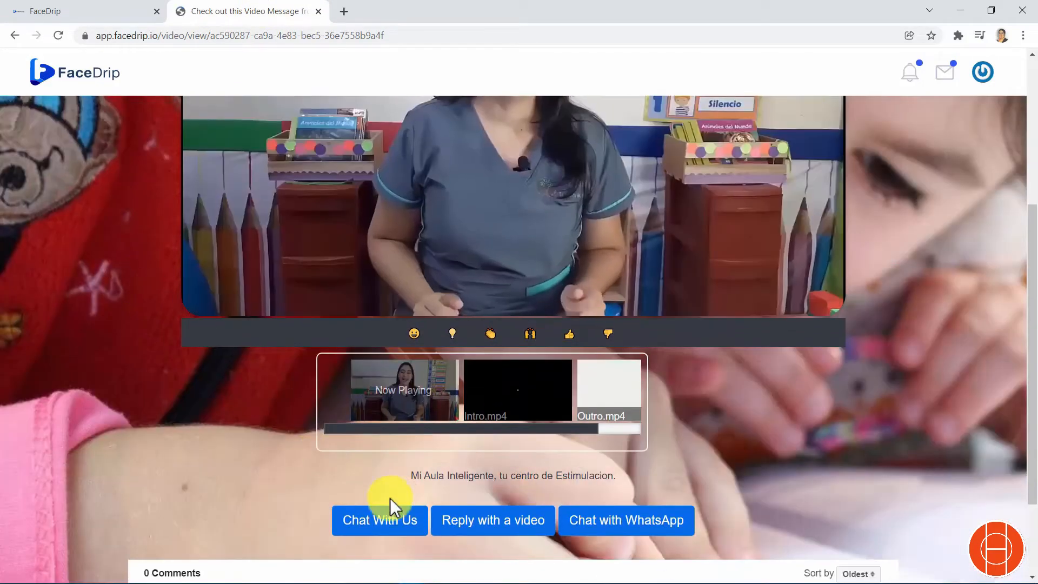
- Try the video reply and WhatsApp chat calls to action on the public video page, closing what each one opens
click(497, 524)
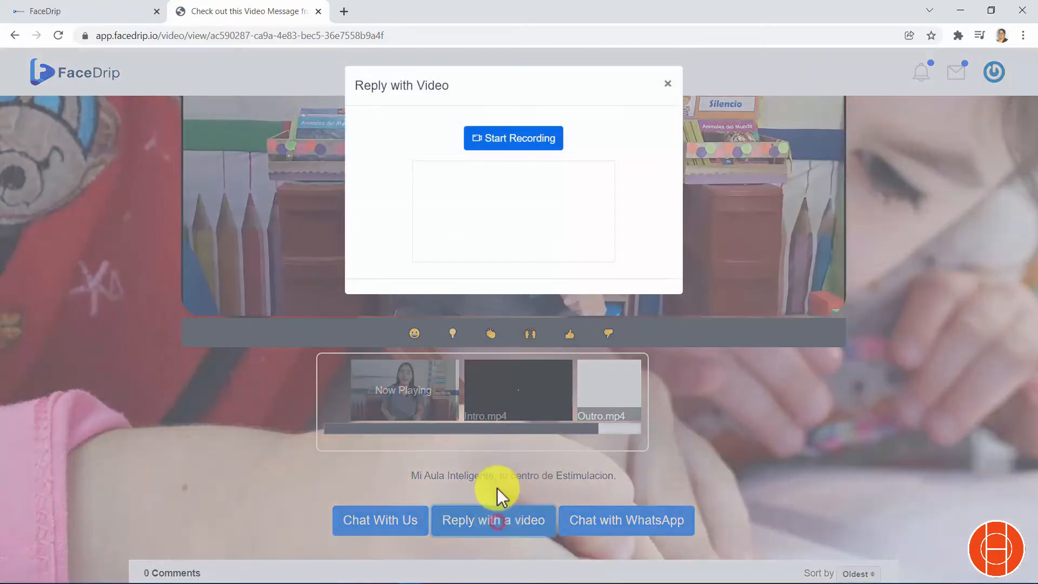
click(668, 72)
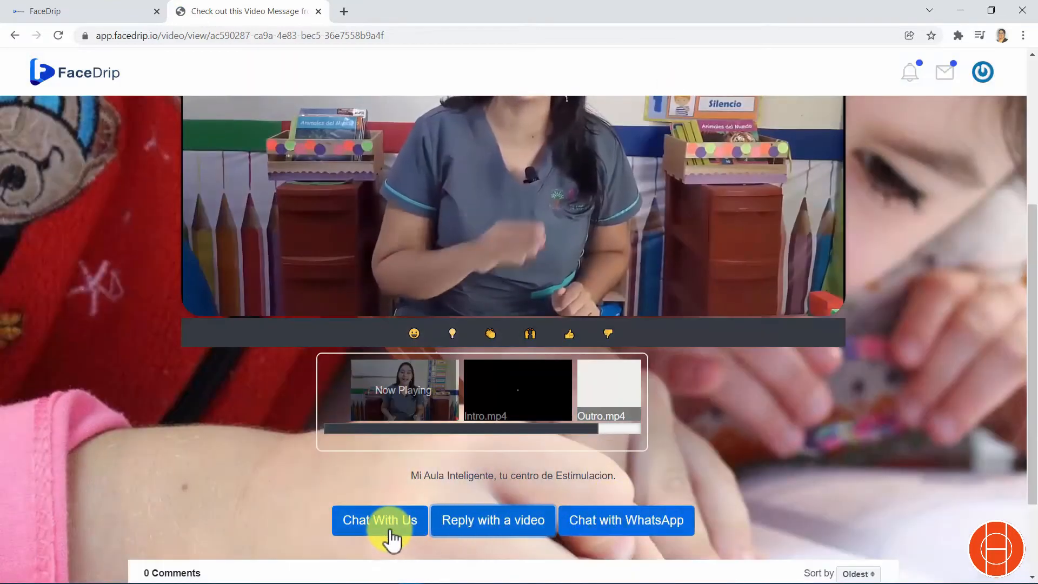
click(389, 529)
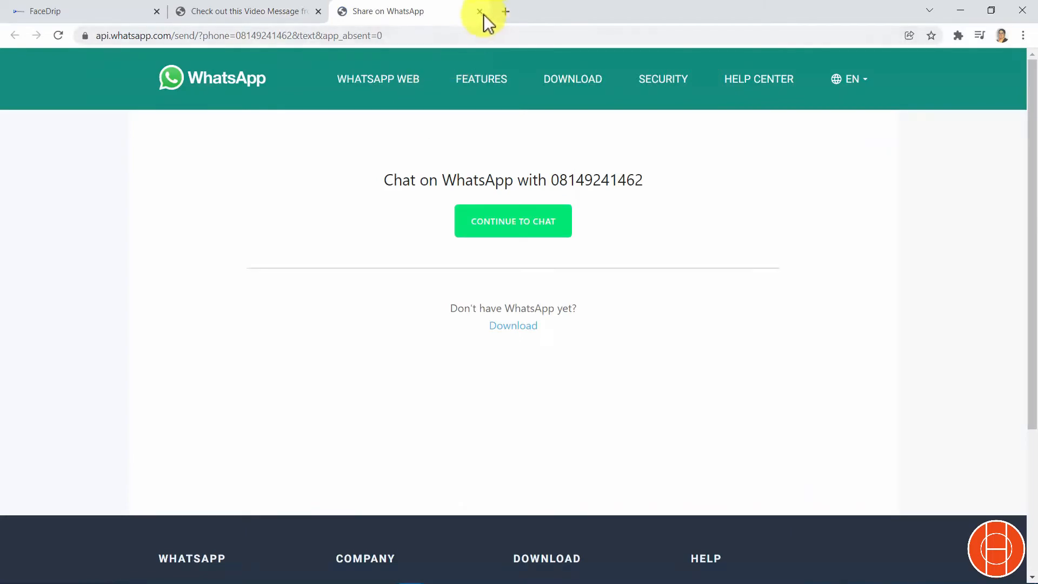
click(479, 11)
- Test the exit intent pop-up on the public video page and dismiss it
click(766, 84)
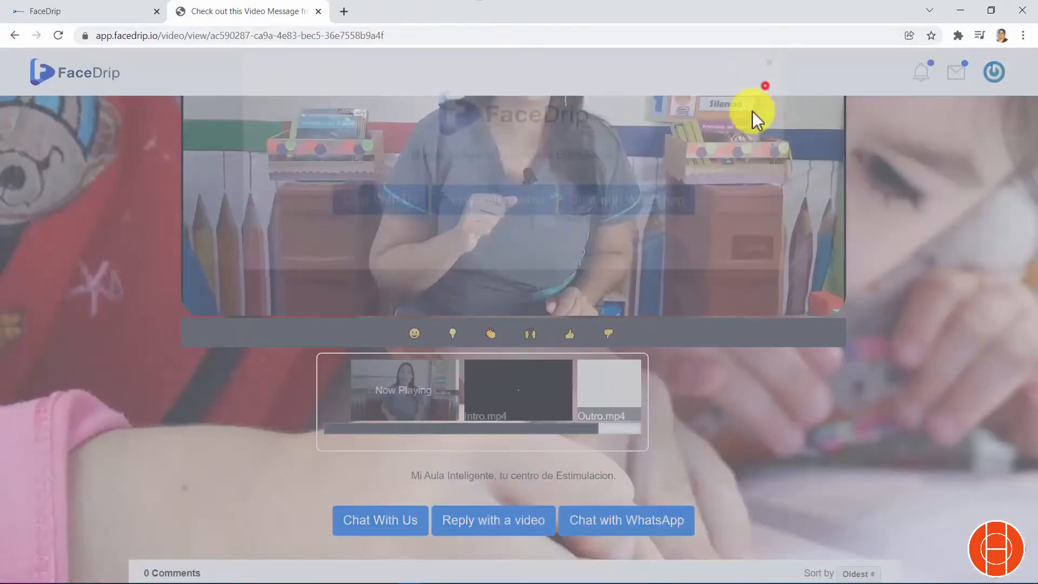
scroll(495, 139, up, 3)
scroll(404, 292, down, 4)
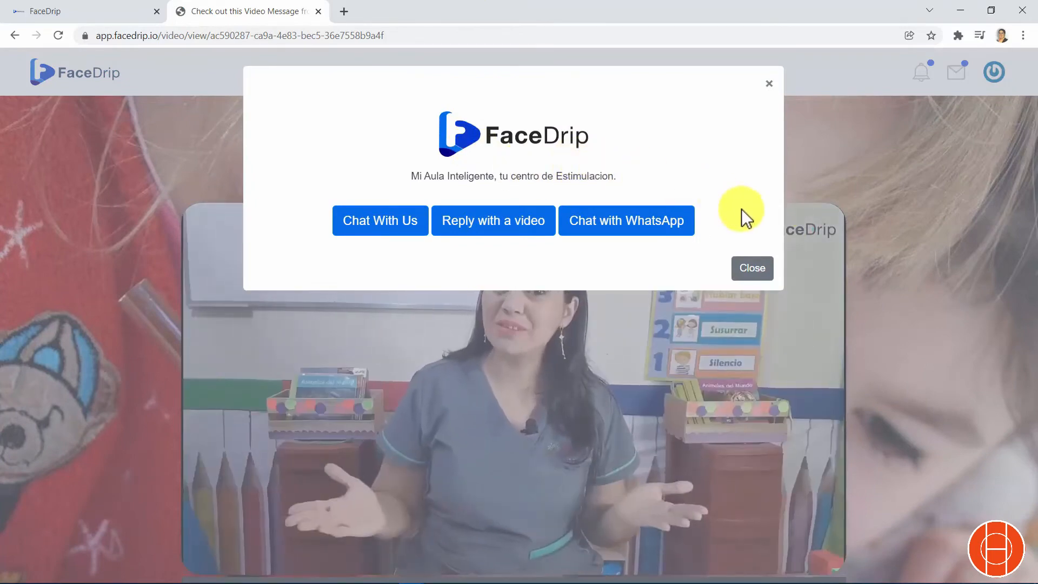
click(751, 270)
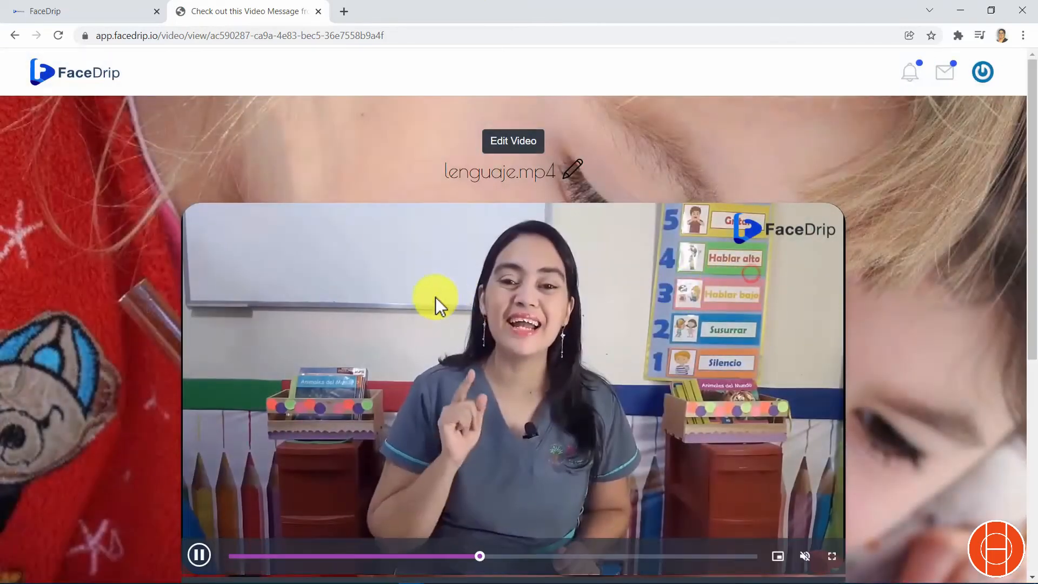
- Back in the video editor, review the video's analytics, video replies and available privacy levels
click(103, 14)
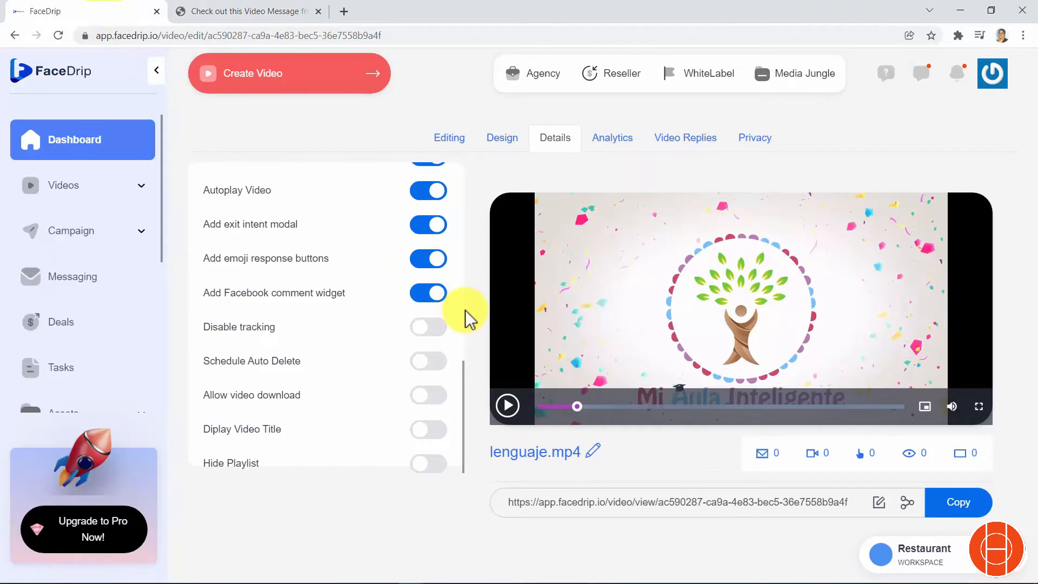
click(616, 139)
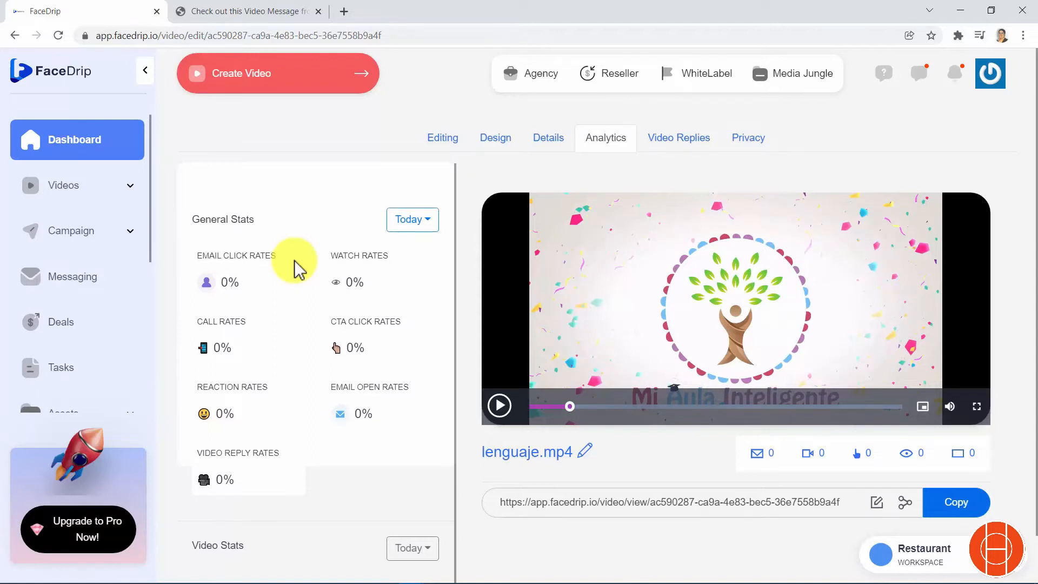
scroll(294, 267, down, 2)
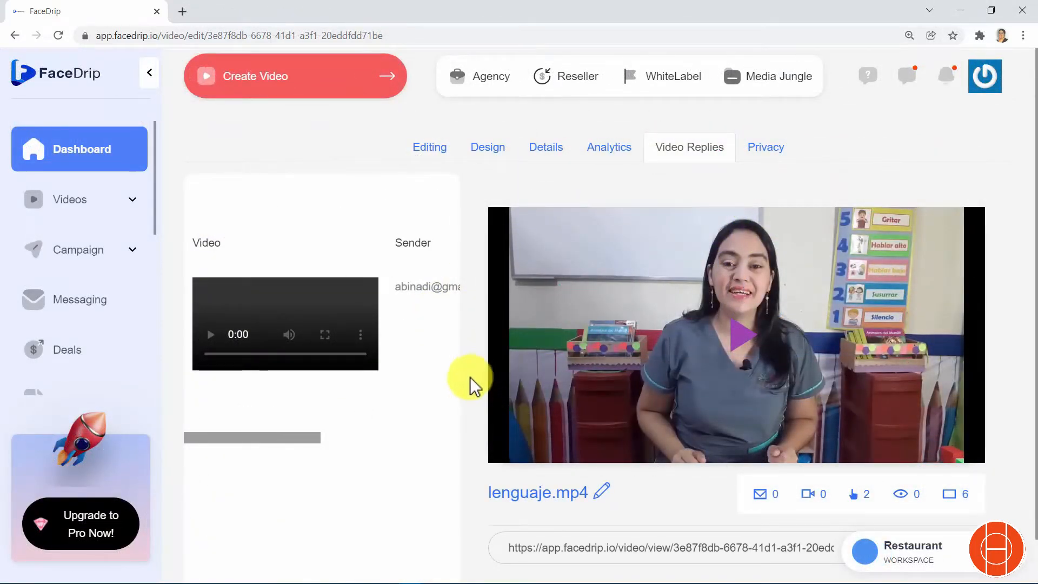
drag(274, 436, 411, 434)
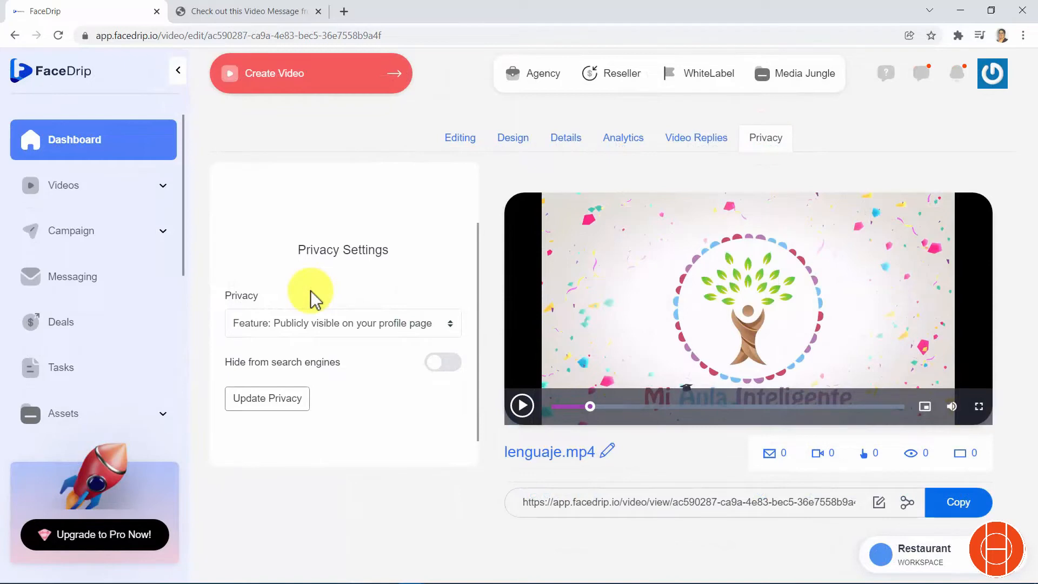
click(368, 322)
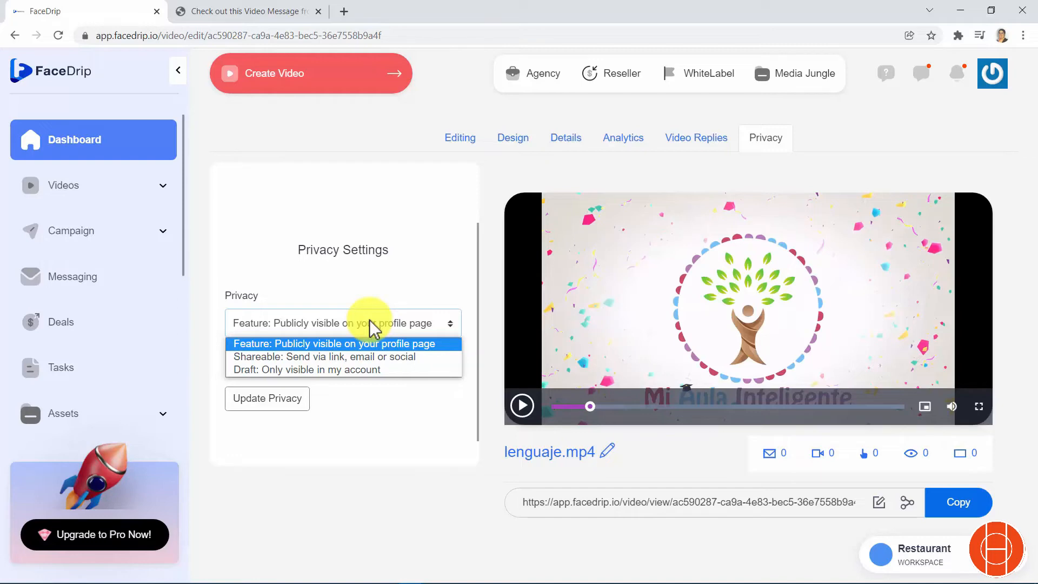
click(369, 323)
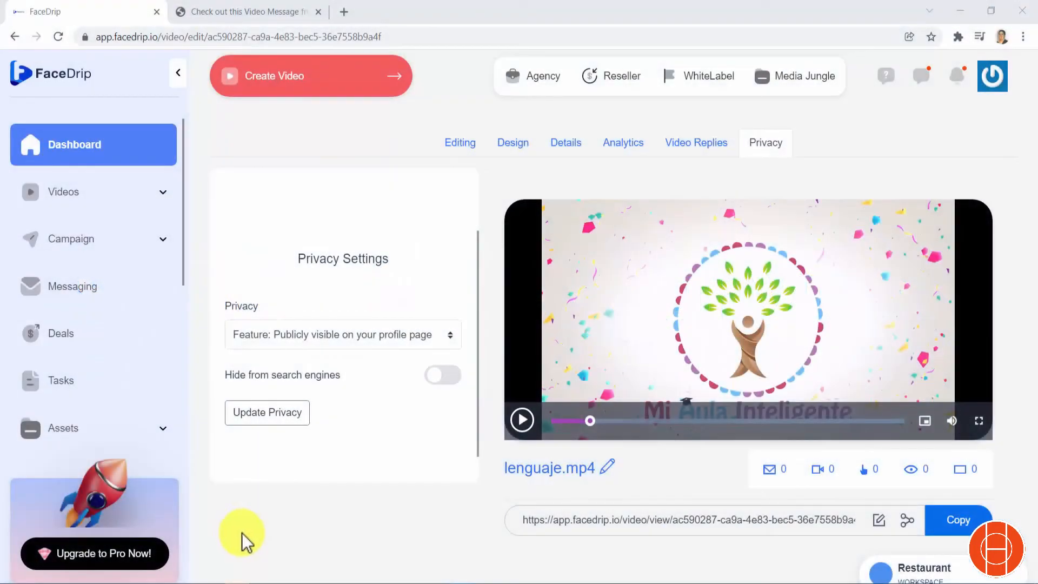
- Examine the video's sharing options: clipboard, direct email, social, embed code, widget and QR code
click(908, 520)
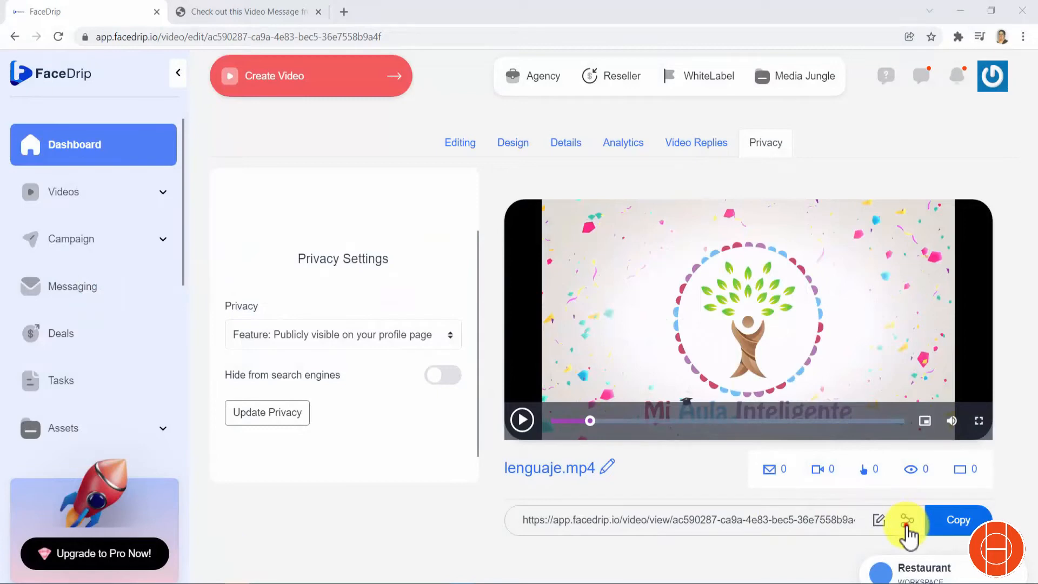
scroll(667, 313, down, 1)
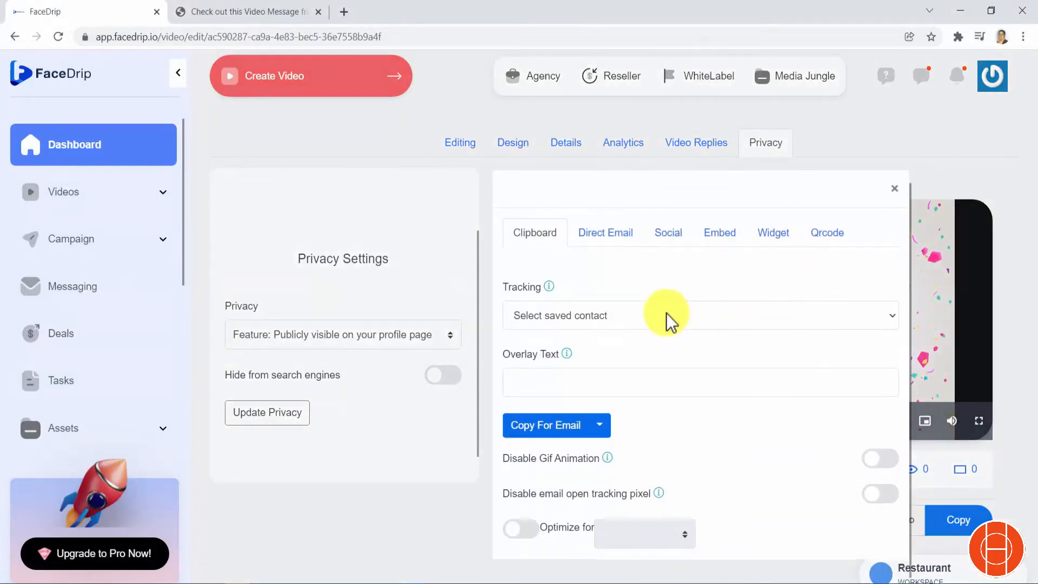
click(616, 236)
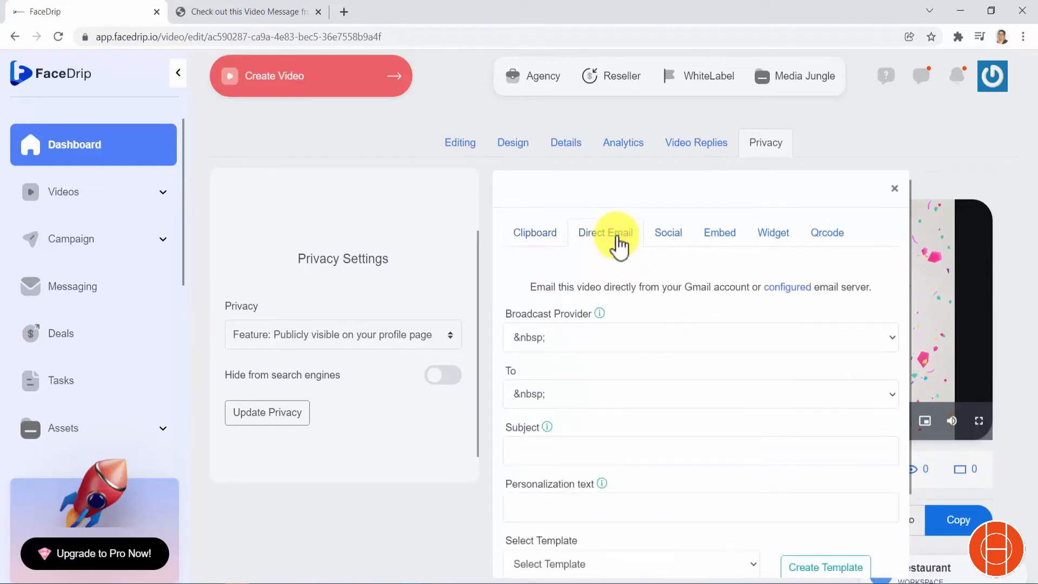
click(668, 232)
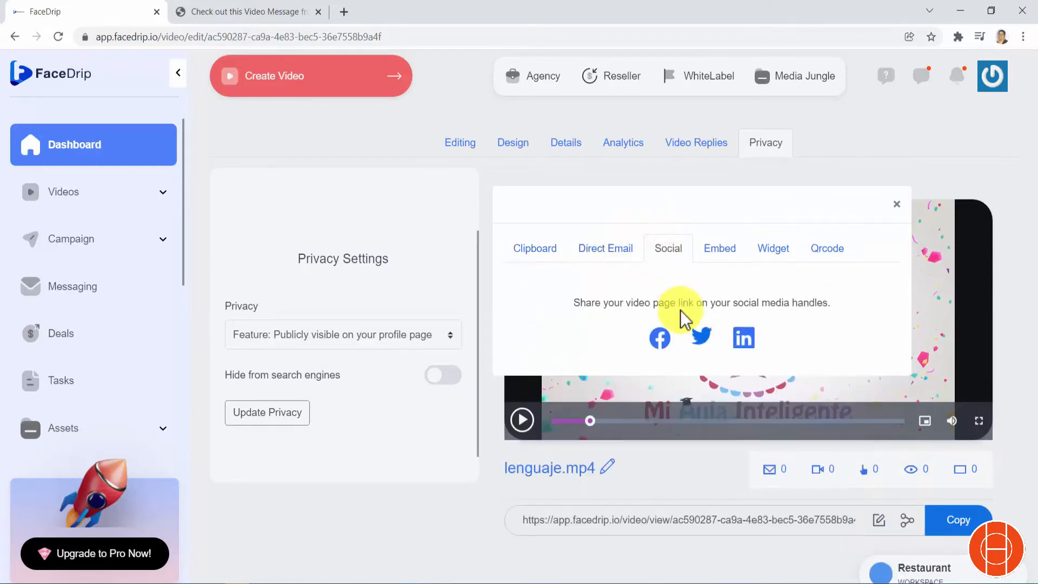
click(717, 252)
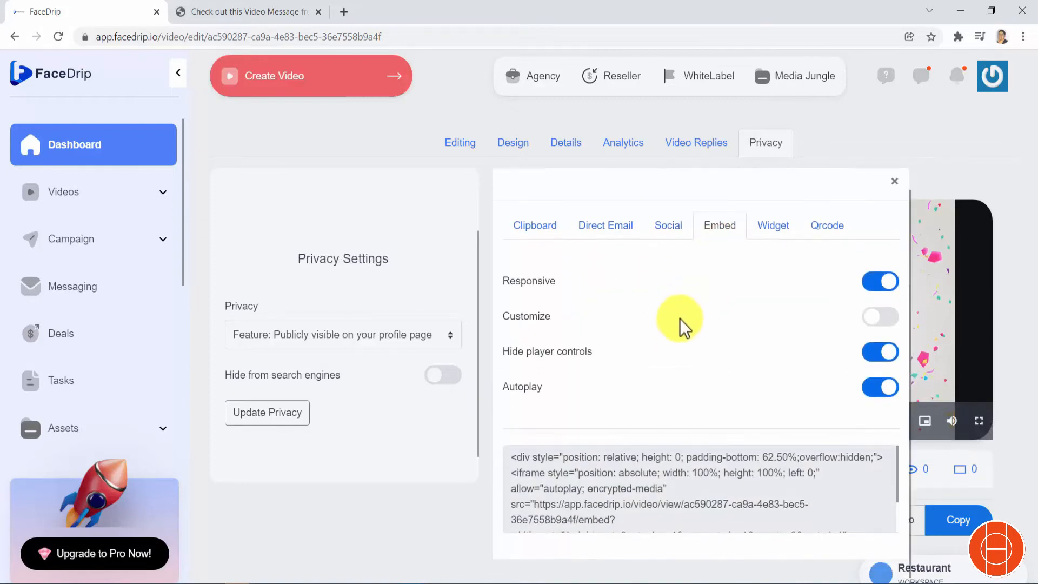
click(768, 233)
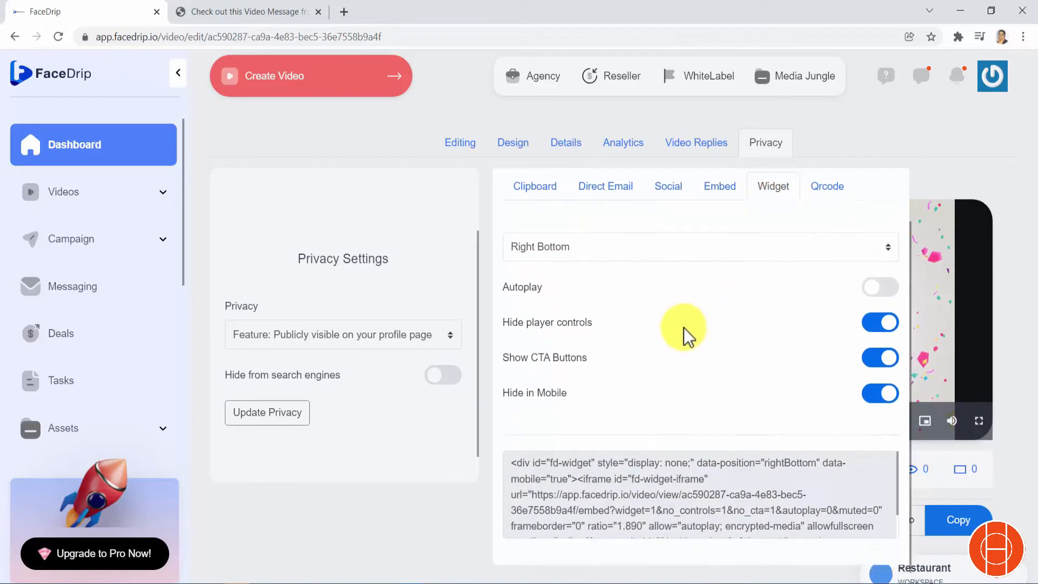
click(822, 184)
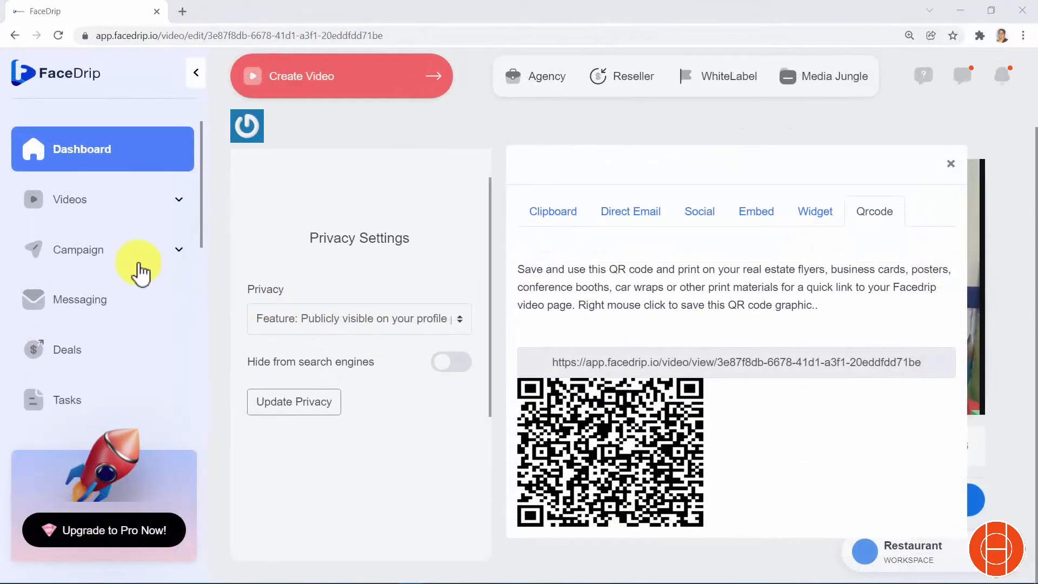
- View the email campaigns list and open the creation of a new campaign
click(118, 262)
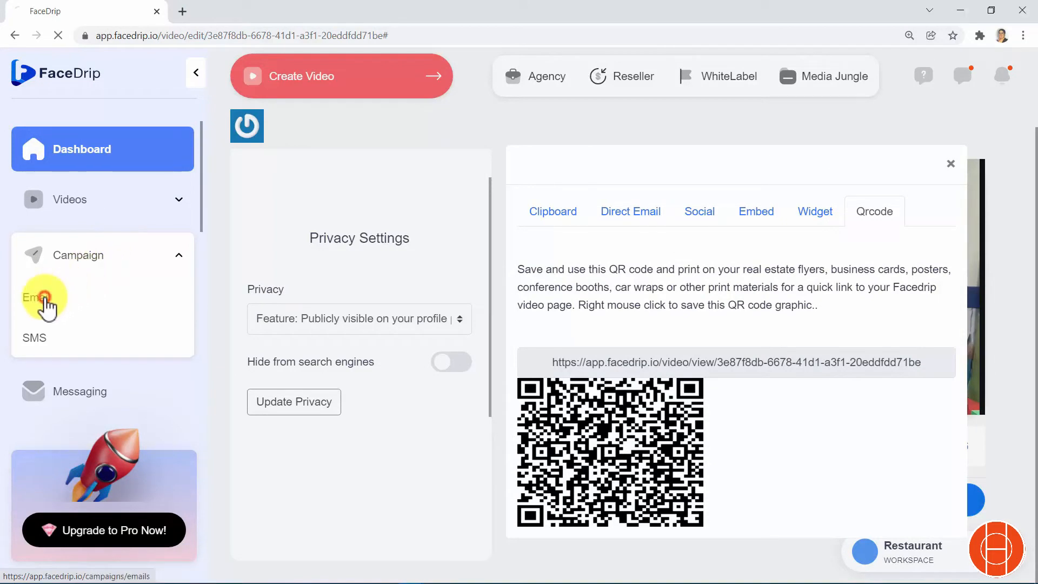
click(45, 303)
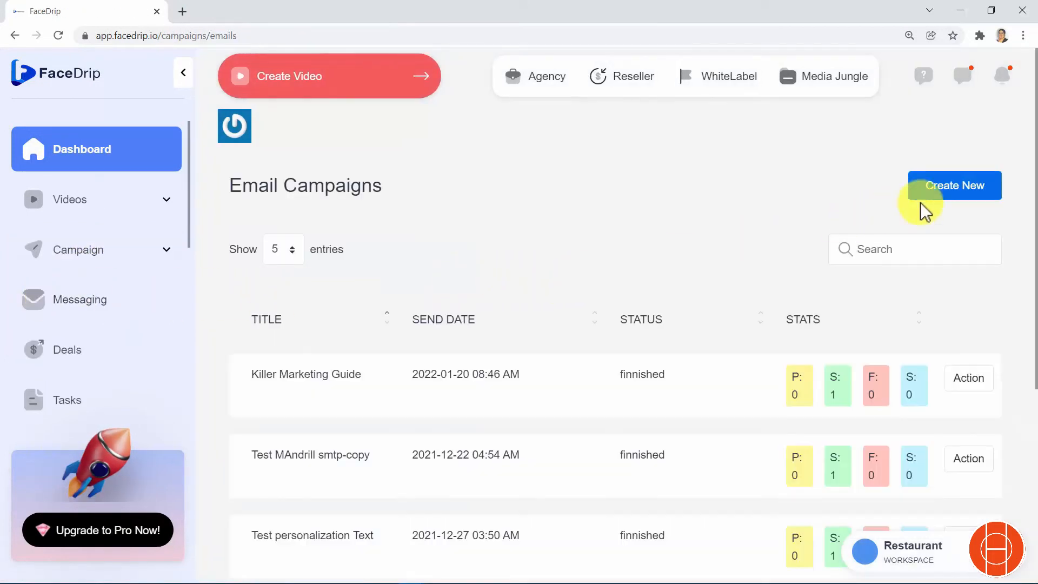
click(963, 198)
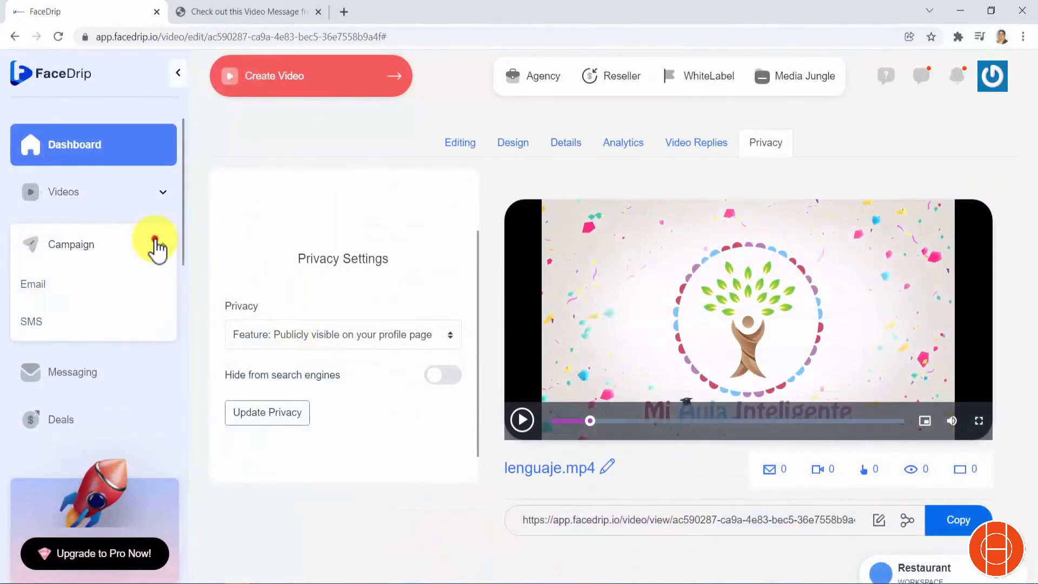
click(155, 243)
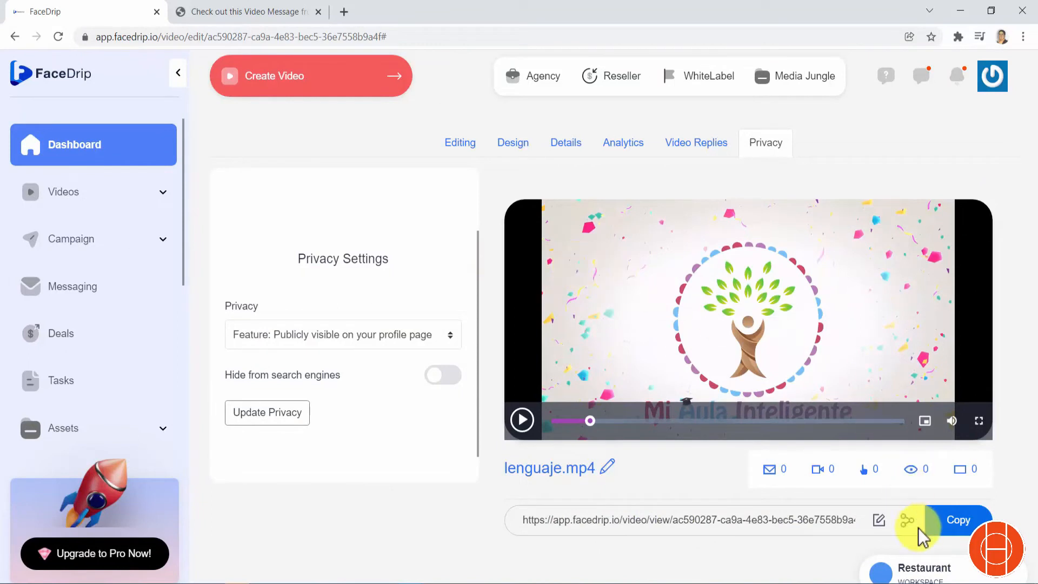
- View the full list of workspaces and return to the dashboard
click(955, 573)
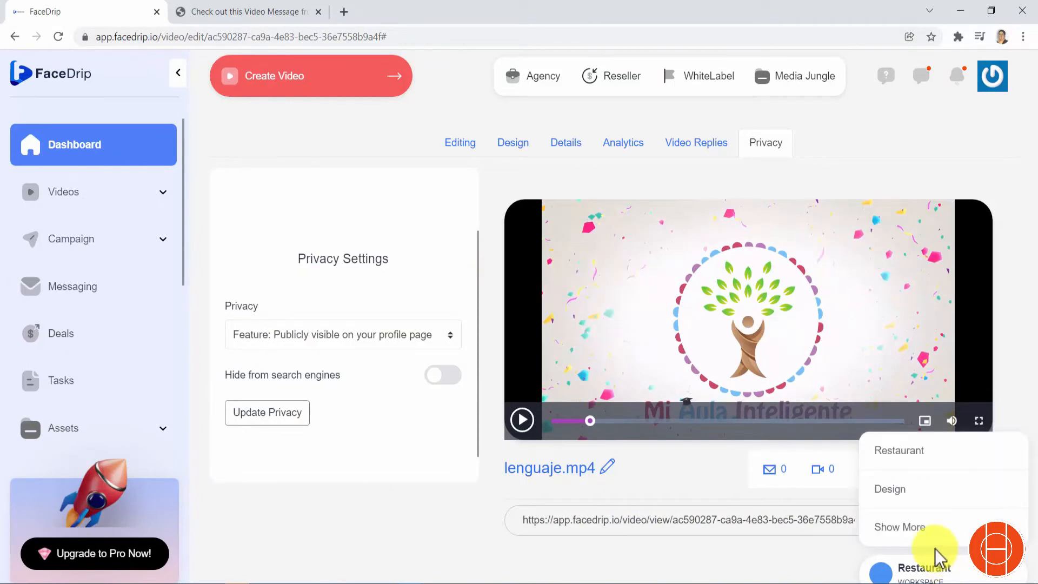
click(912, 533)
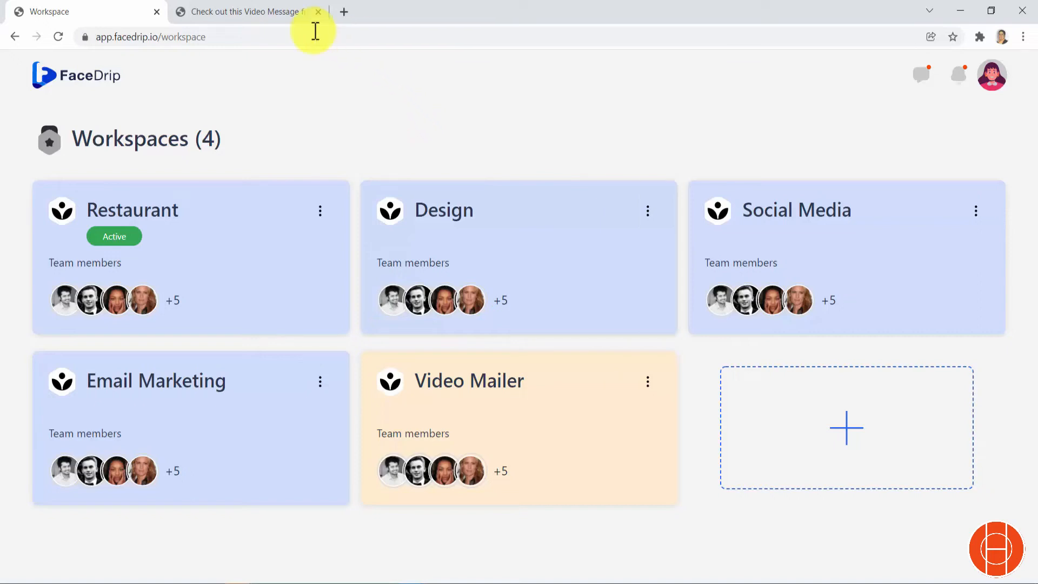
click(14, 37)
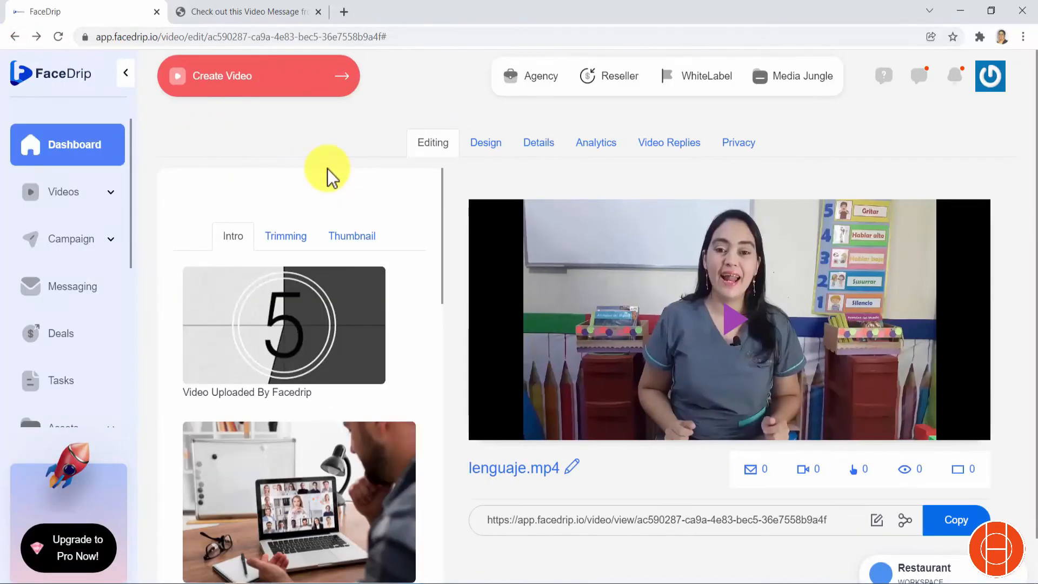
click(85, 151)
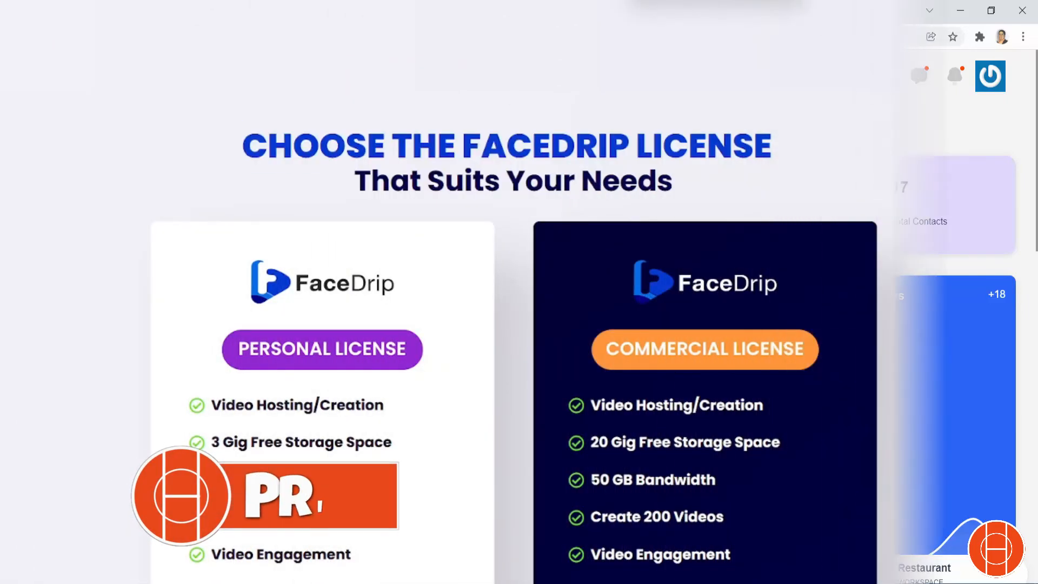
- Compare the features and prices of the FaceDrip personal and commercial licenses
scroll(852, 297, down, 15)
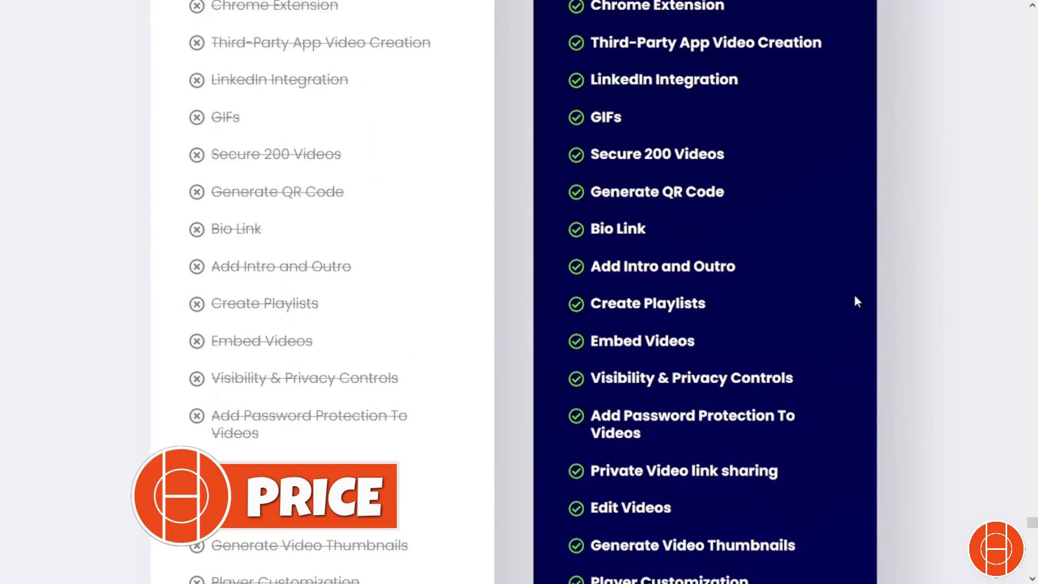
scroll(854, 298, down, 8)
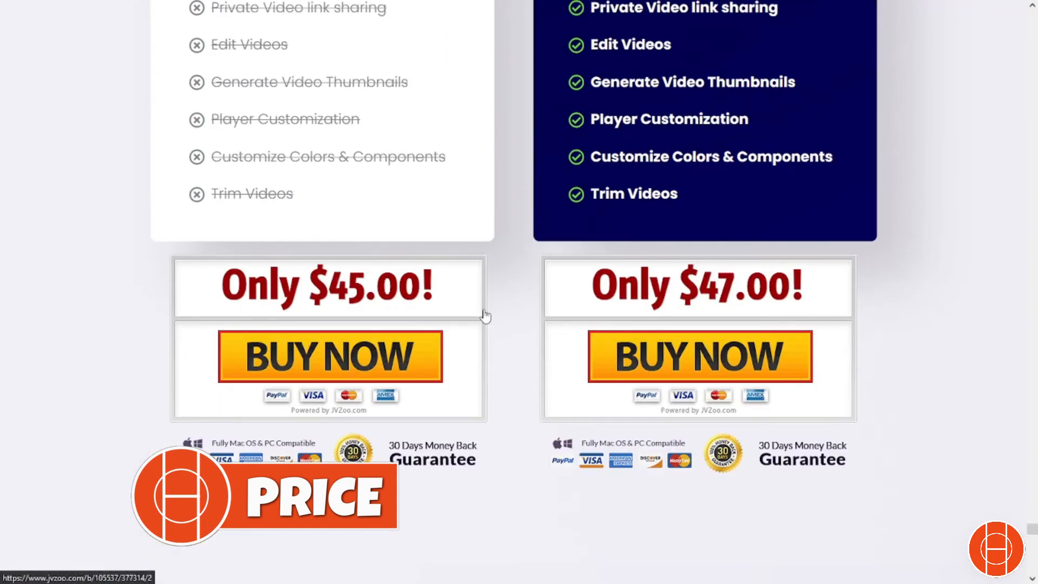
- Look over the closing offer below the license prices on the sales page and revisit the license feature comparison
scroll(799, 308, down, 6)
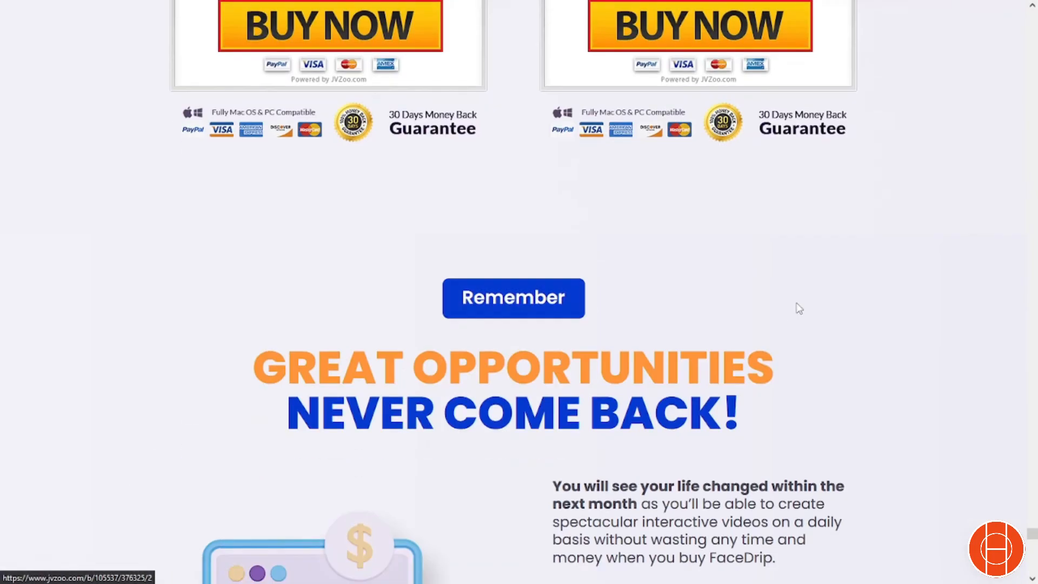
scroll(799, 308, down, 10)
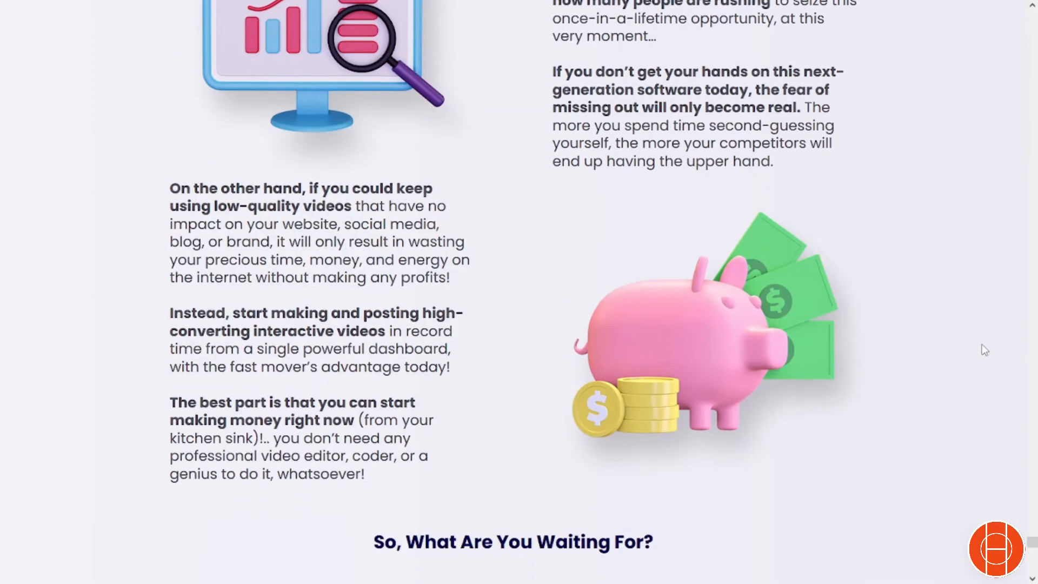
scroll(983, 348, down, 10)
scroll(982, 348, up, 8)
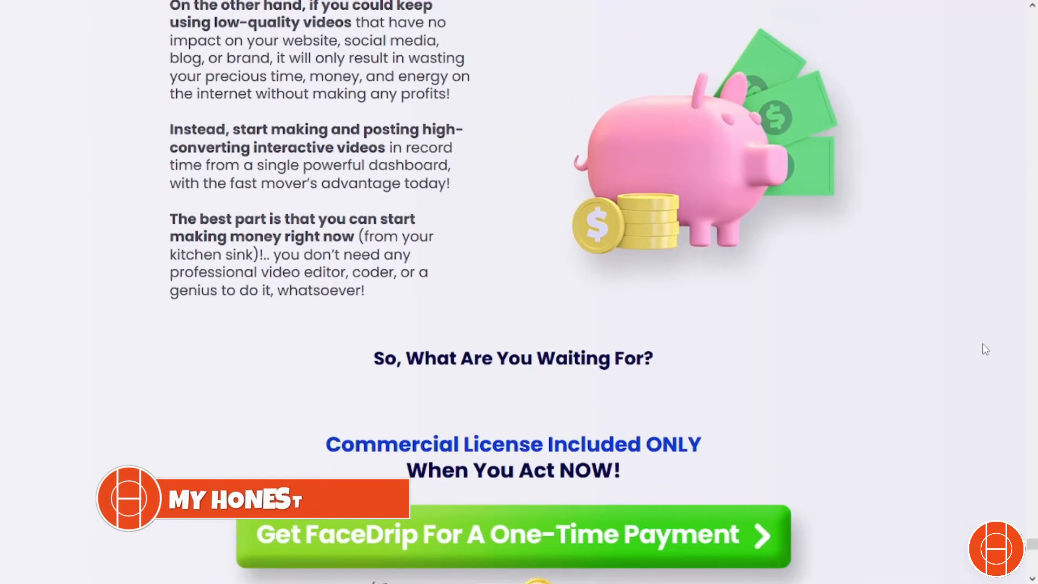
scroll(982, 345, up, 20)
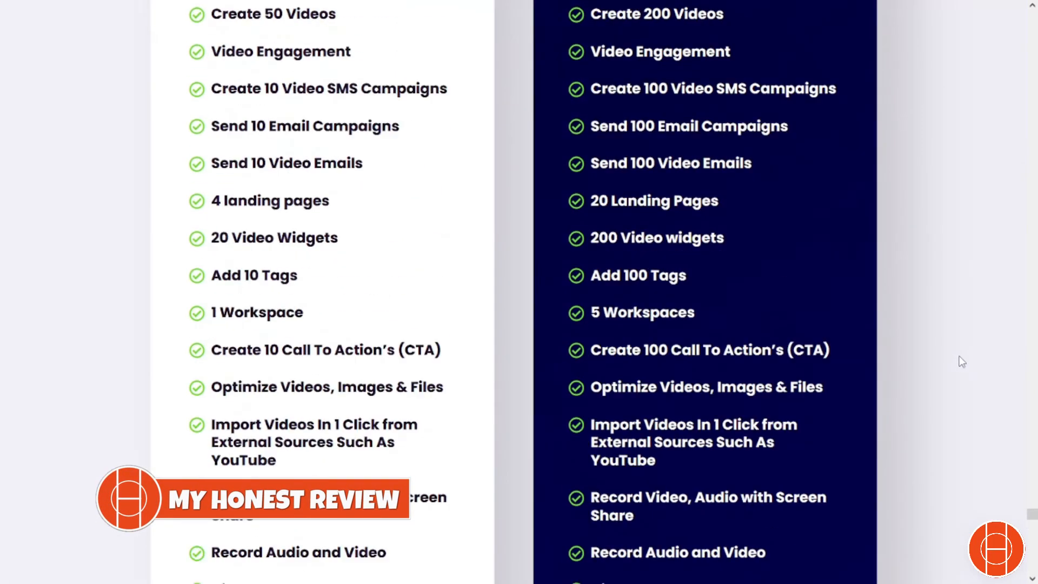
scroll(962, 361, up, 8)
scroll(853, 324, up, 10)
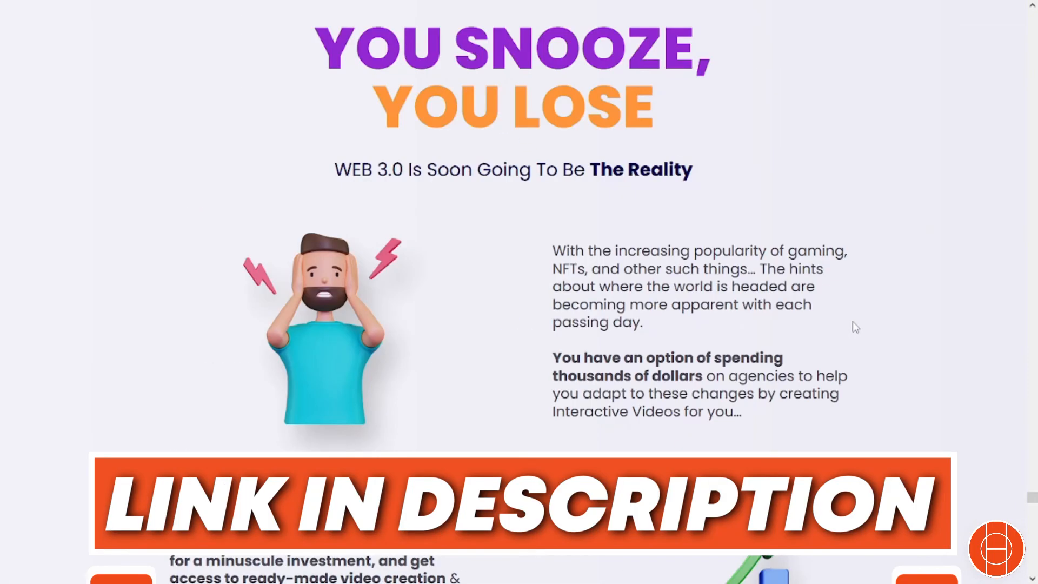
- Review the sales page's earlier sections on the two options, sellable freelance services, three-step earning plan and bonuses
scroll(856, 327, up, 12)
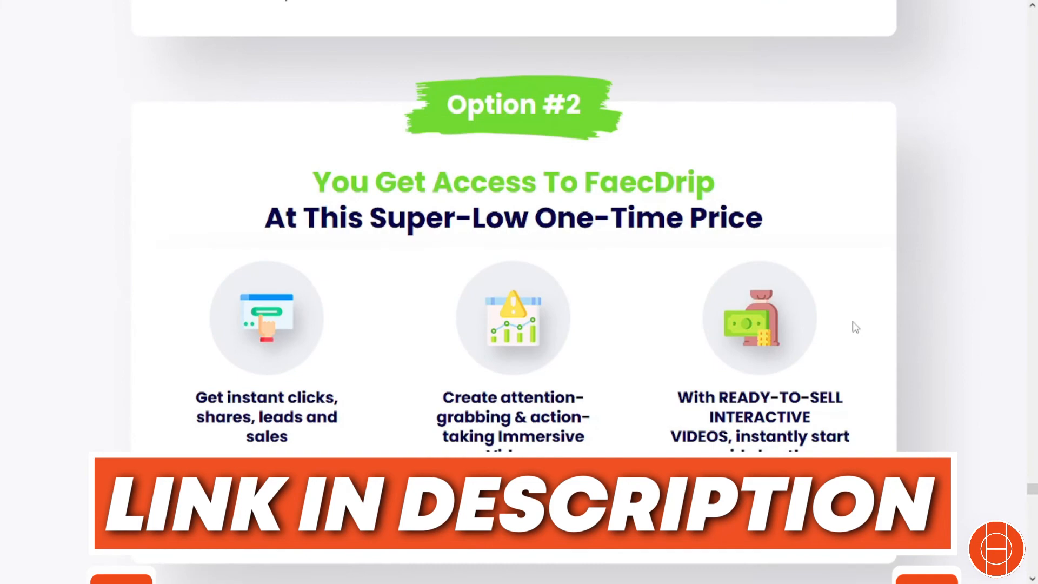
scroll(856, 327, up, 12)
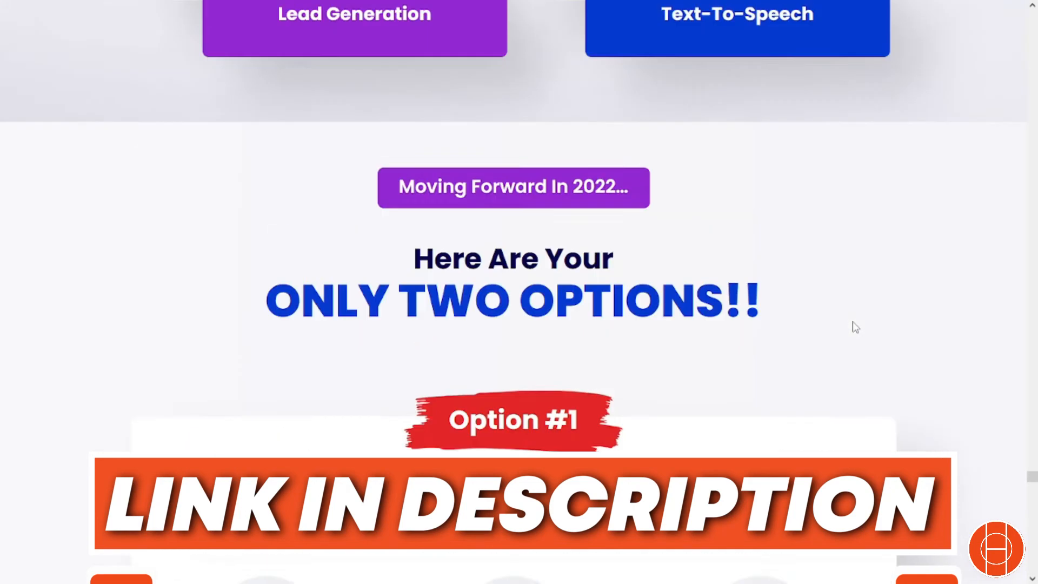
scroll(855, 327, up, 10)
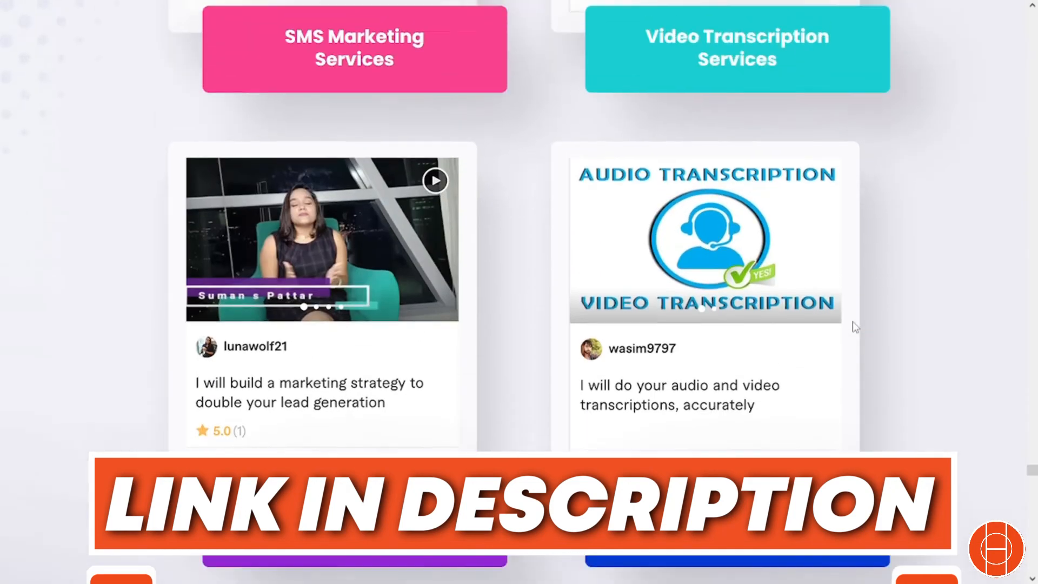
scroll(855, 327, up, 10)
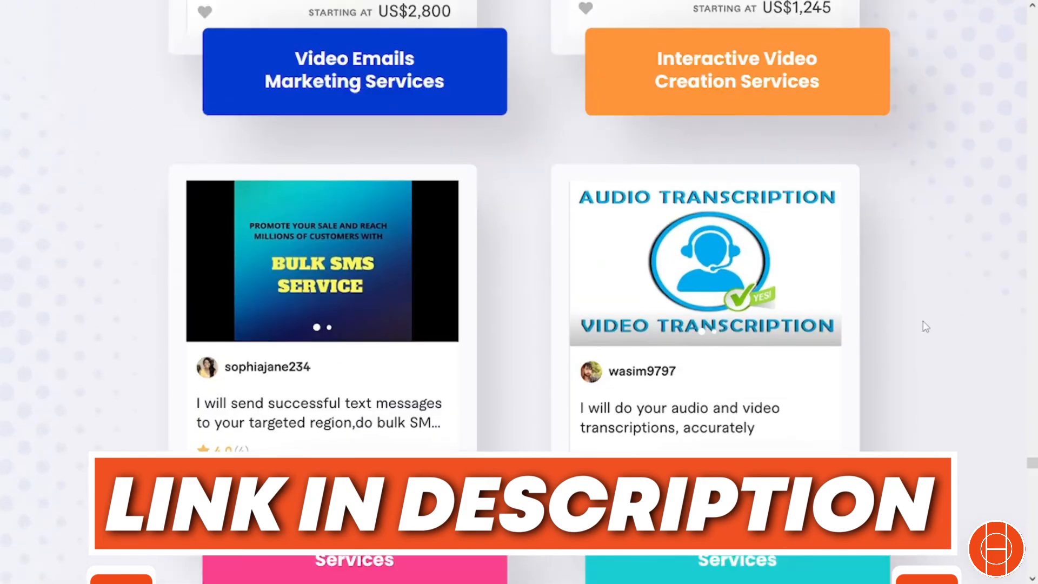
scroll(926, 326, up, 5)
scroll(922, 324, up, 10)
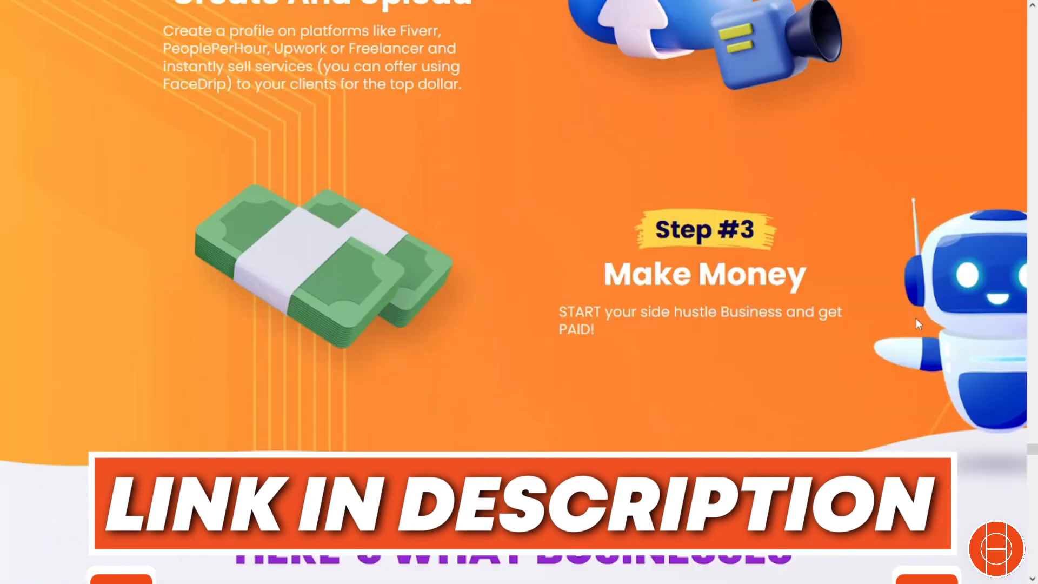
scroll(917, 323, up, 15)
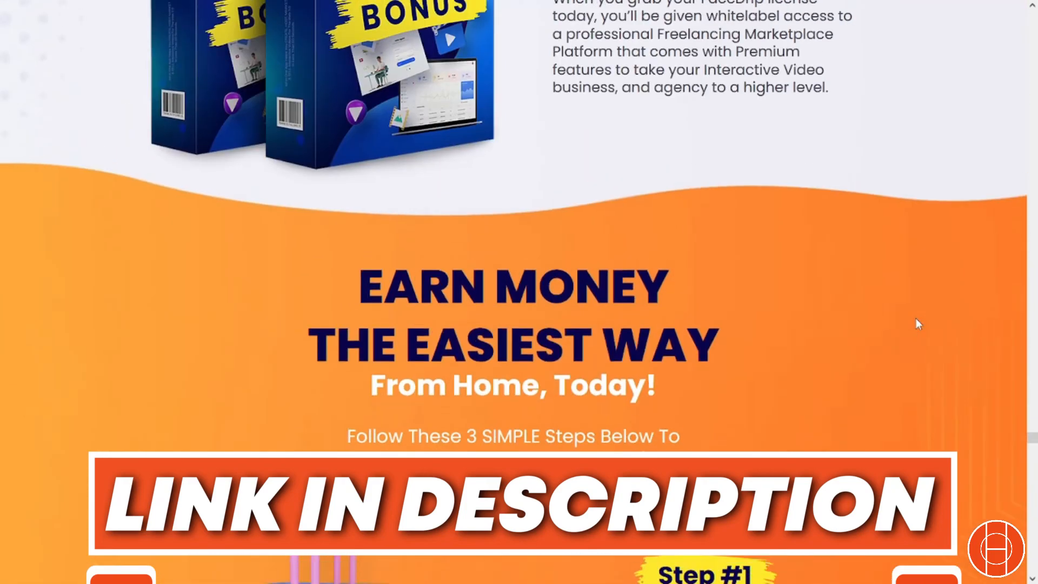
scroll(918, 323, up, 15)
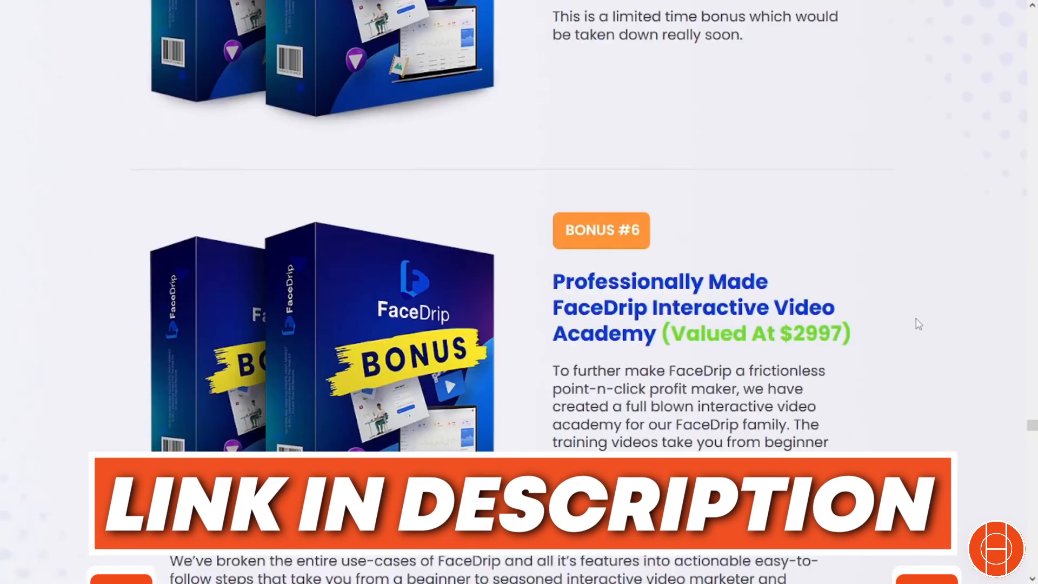